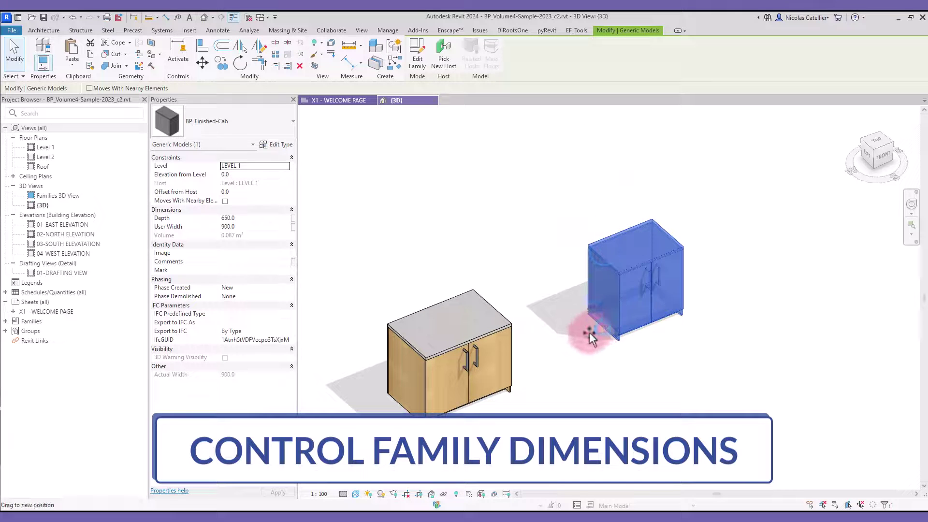
- Drag the right cabinet's grips to deepen it and widen it past the size limit
left_click_drag(590, 332, 668, 323)
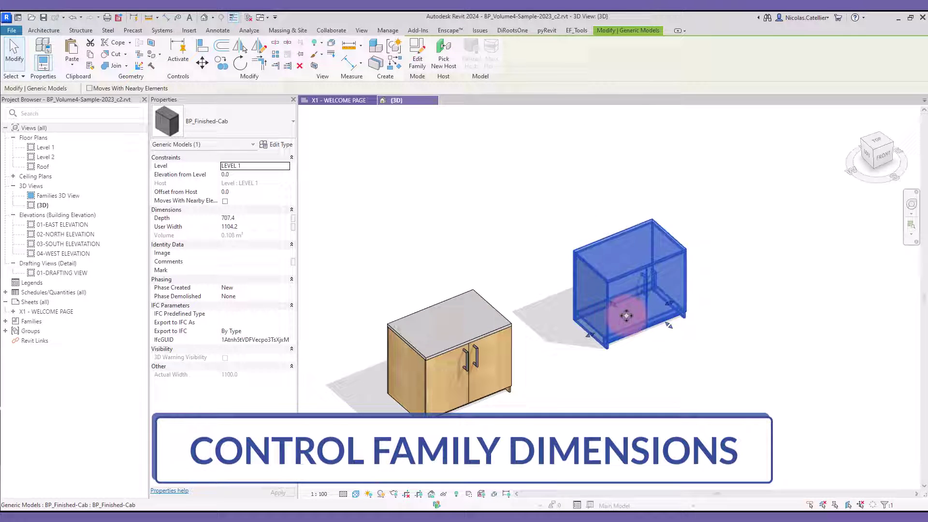
left_click_drag(604, 298, 670, 304)
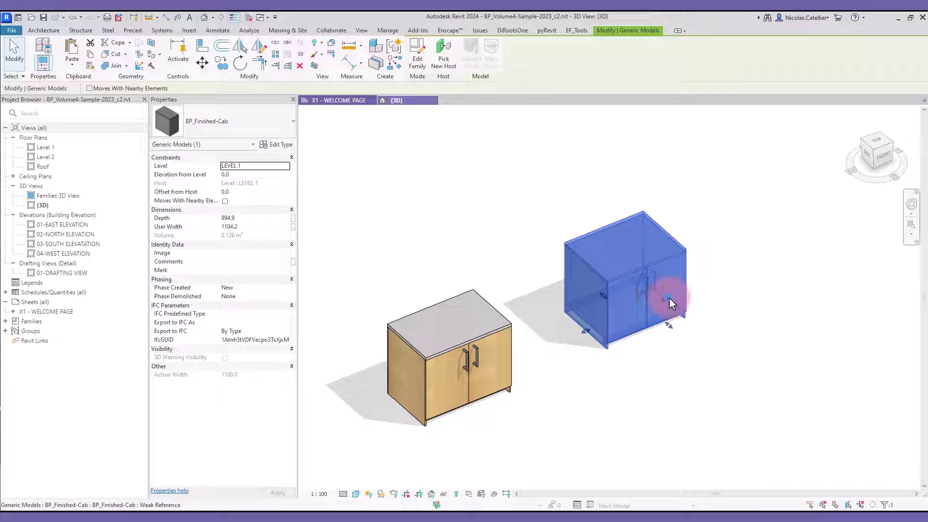
left_click_drag(669, 297, 715, 365)
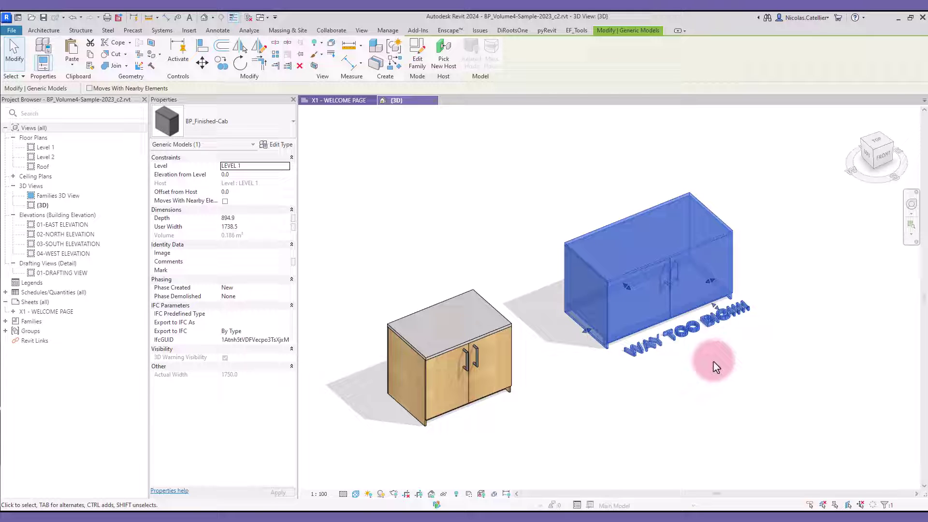
left_click(726, 358)
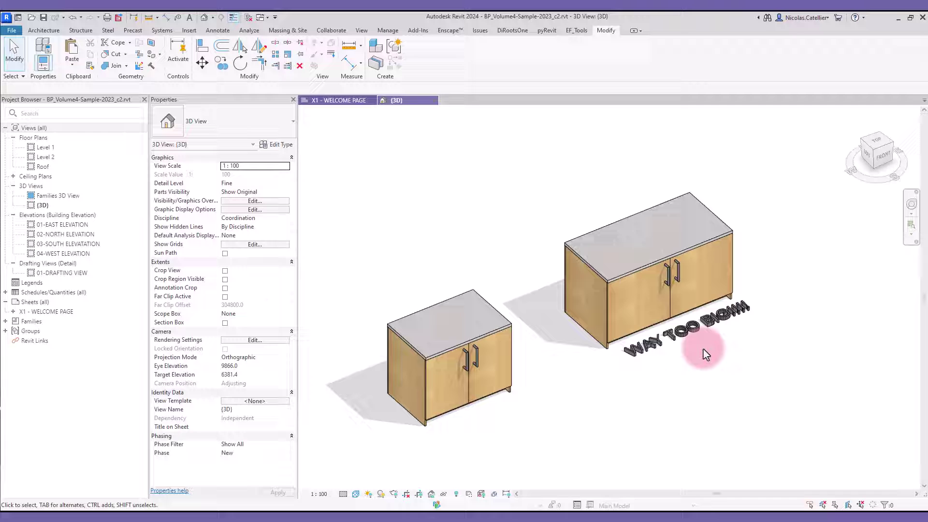
- Undo the widening to bring the cabinet back under the limit, then select BP_FAM-CONTROL
left_click(709, 281)
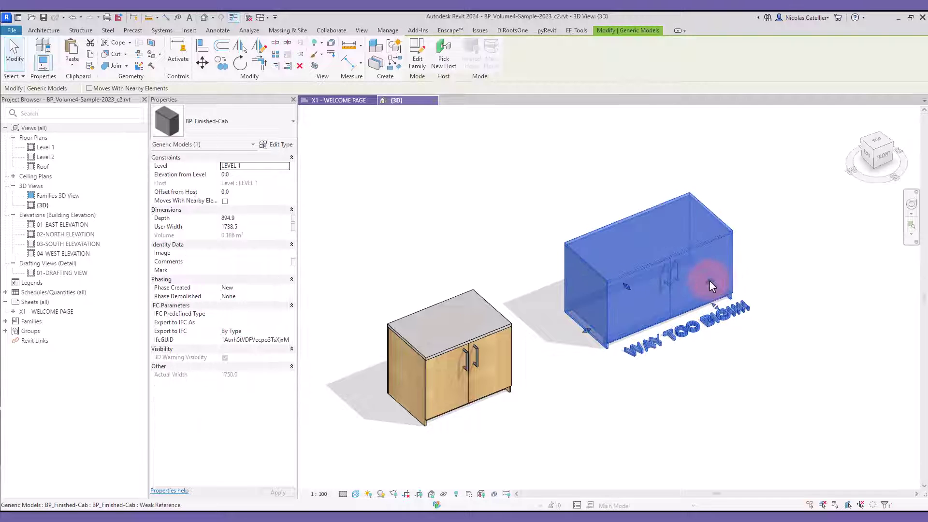
key("ctrl+z")
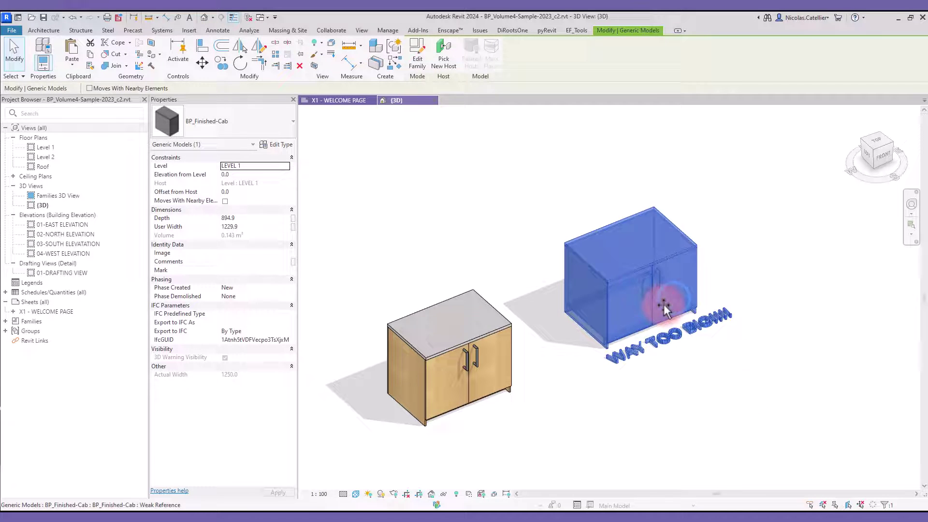
left_click(740, 394)
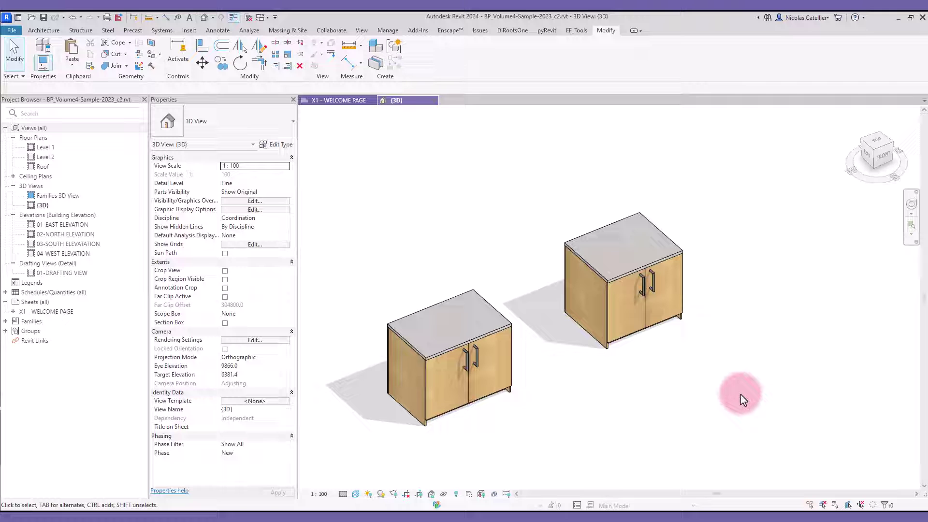
left_click(506, 328)
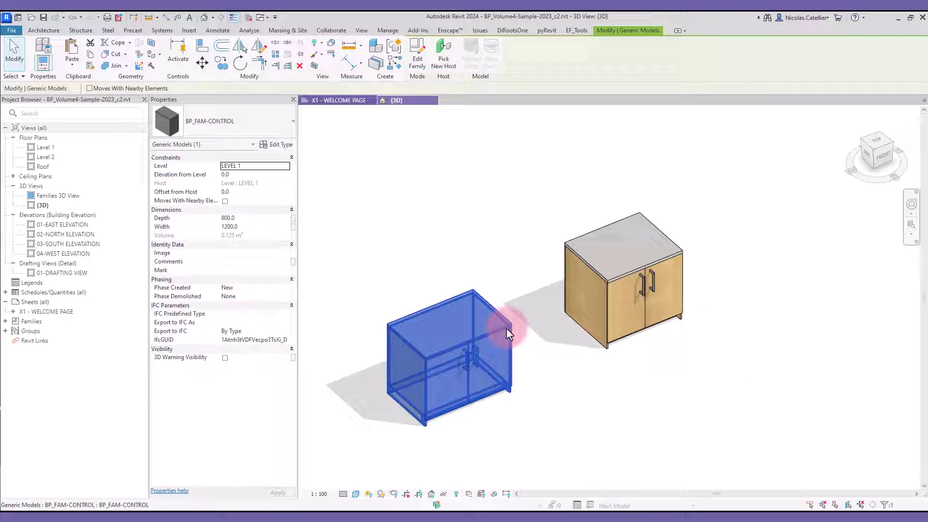
- In Family Types, add an instance length parameter named 'Actual Width' under Dimensions
middle_click_drag(506, 328, 540, 288)
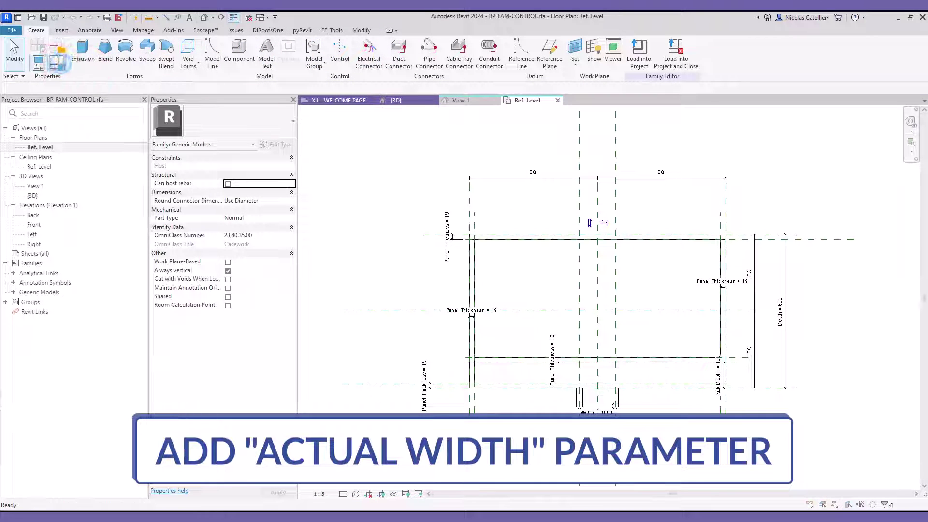
left_click(56, 62)
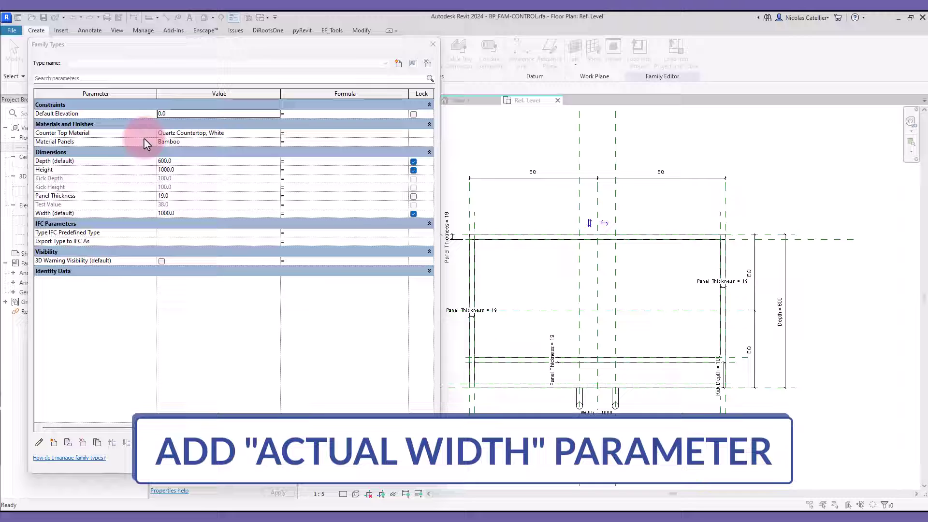
left_click(54, 442)
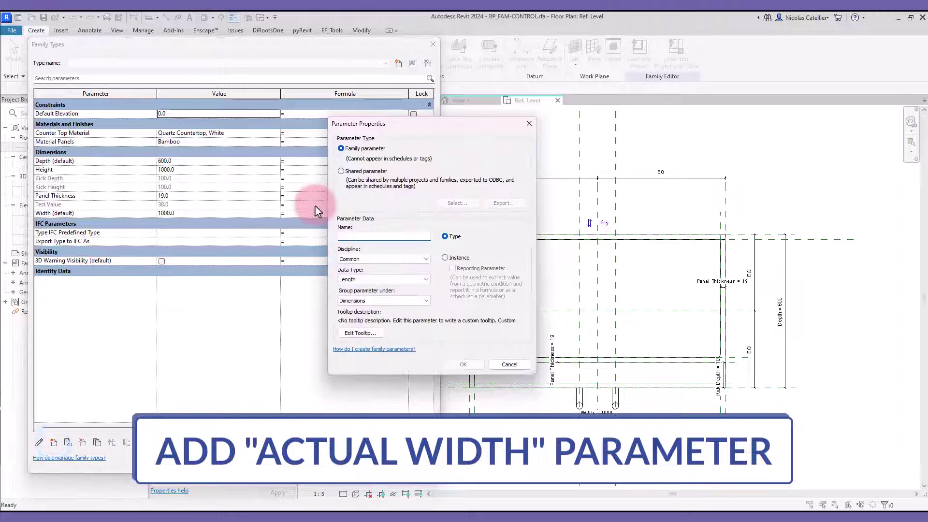
type("AS")
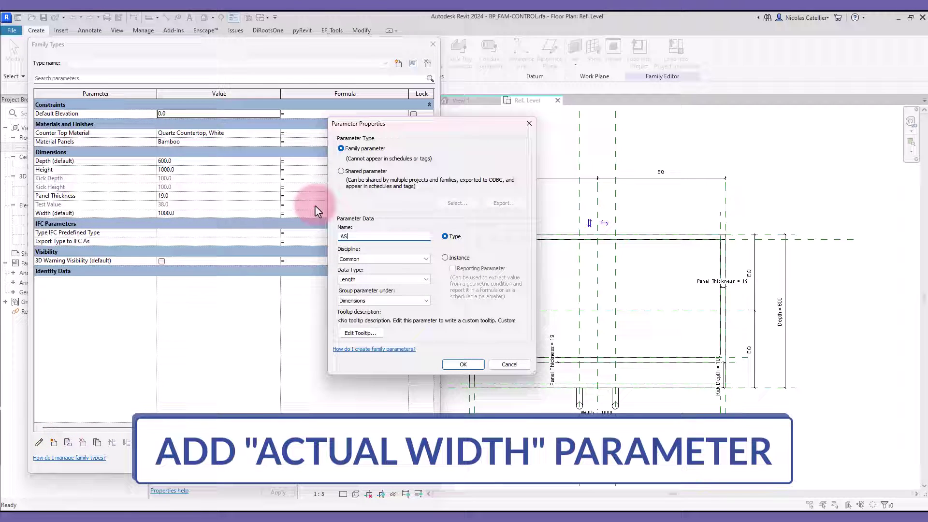
key("BackSpace")
type("ctual Width")
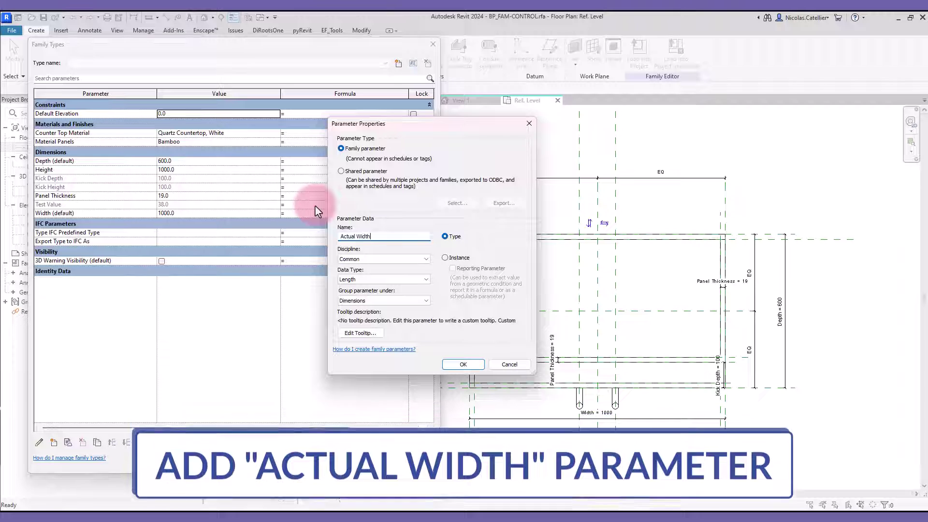
left_click(444, 258)
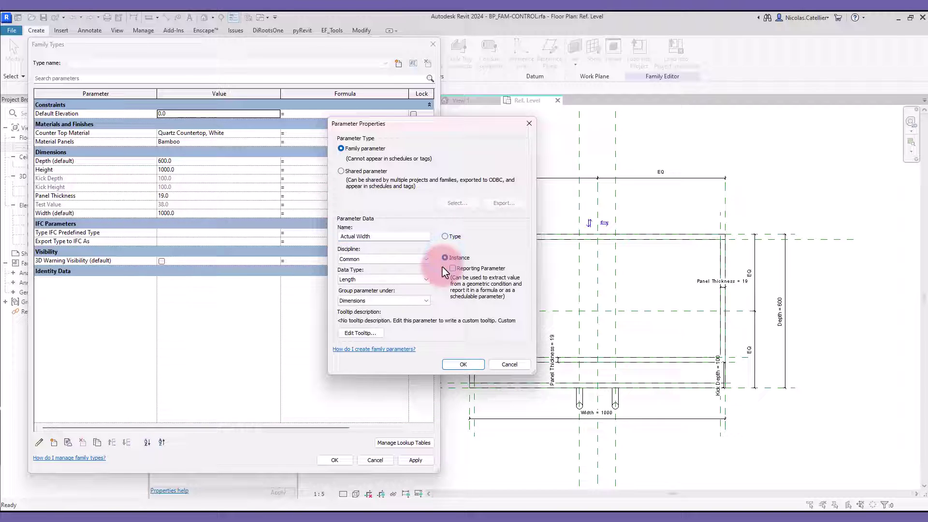
left_click(465, 366)
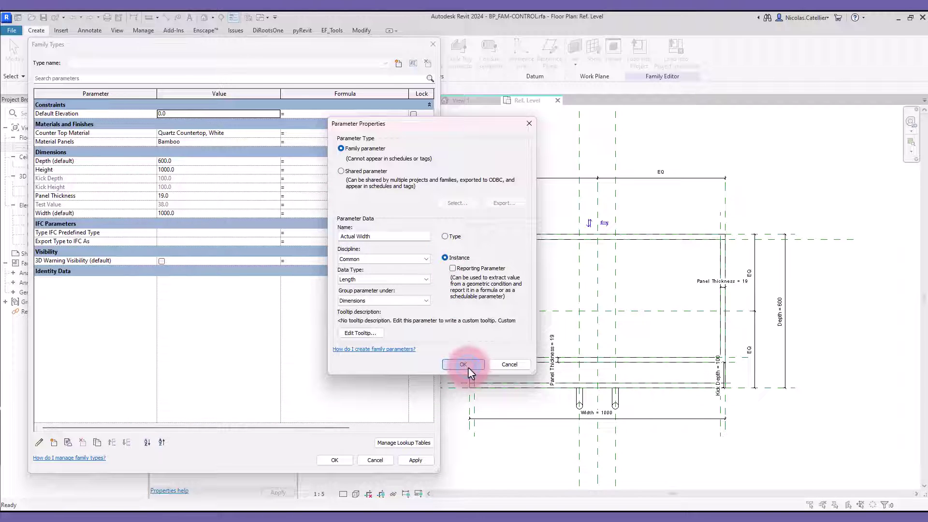
left_click(72, 223)
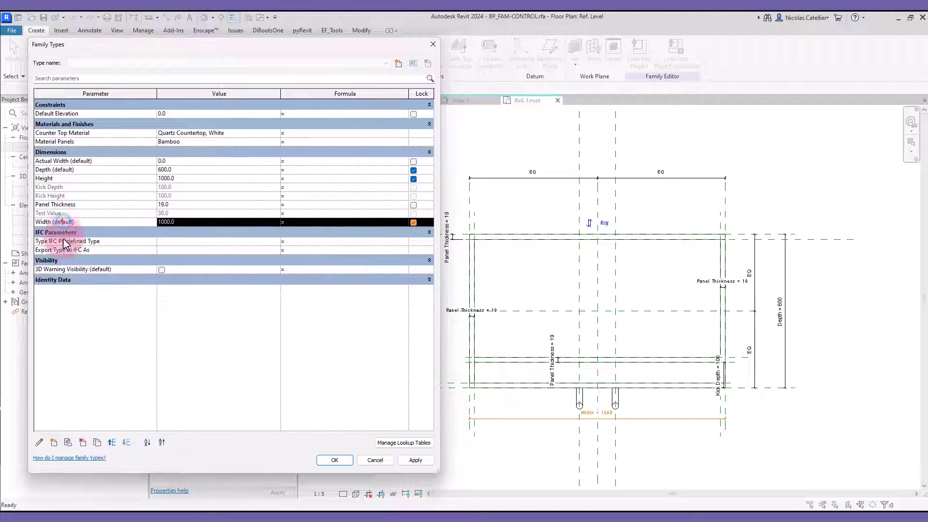
- Rename Width to User Width and set Actual Width's formula to round(User Width / 50 mm) * 50 mm
left_click(40, 442)
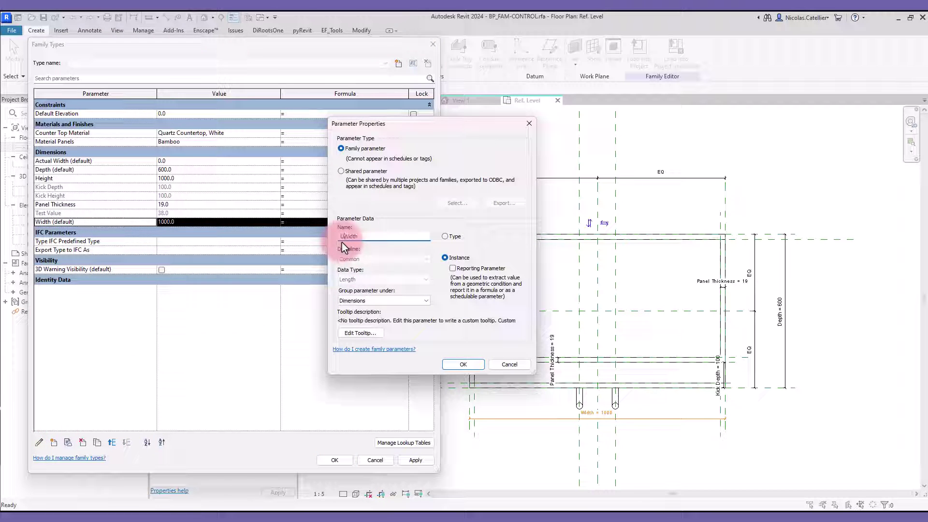
left_click(463, 364)
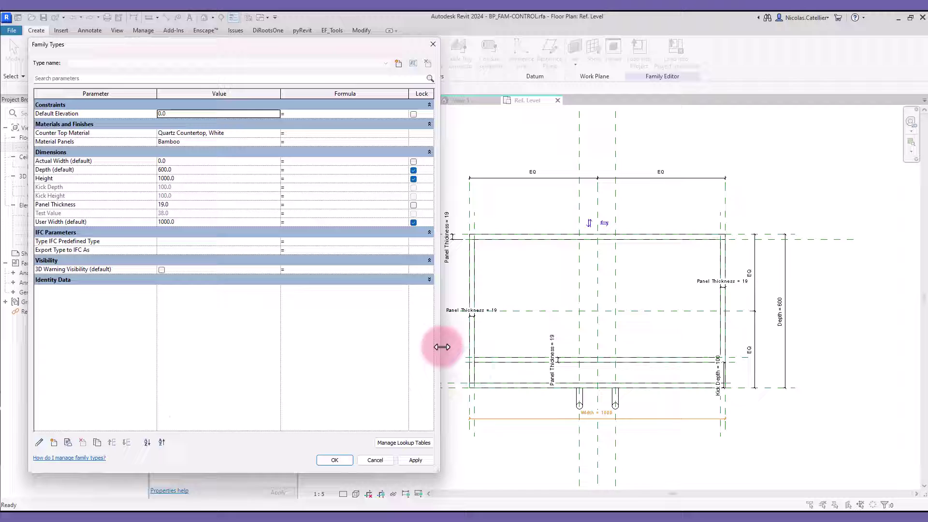
left_click(330, 163)
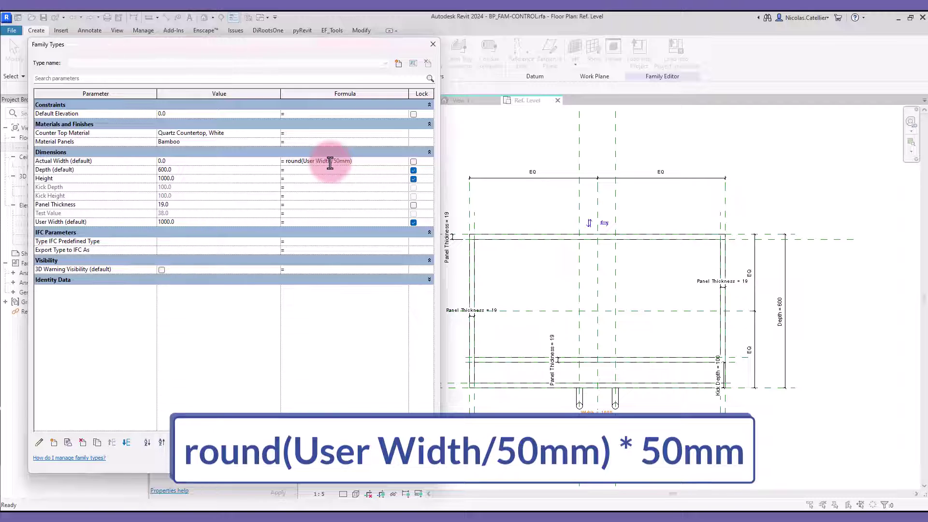
type("* 50 mm")
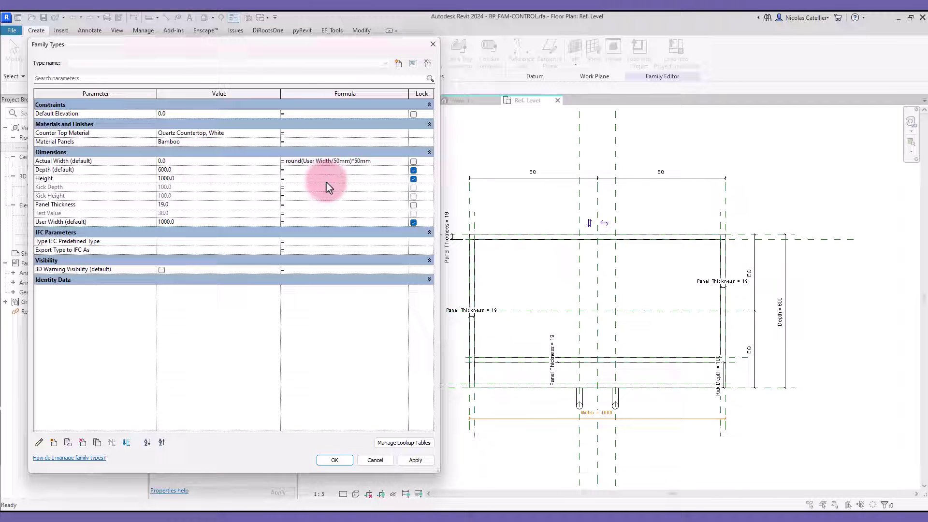
left_click(325, 179)
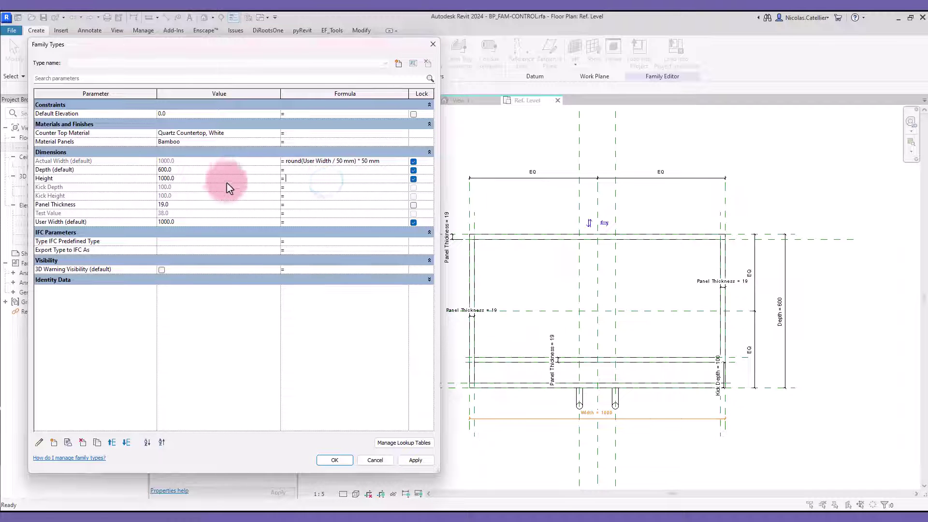
- Test User Width 1010 then 1040 so Actual Width reads 1050, and accept the changes
left_click(189, 220)
type("1010")
key("Return")
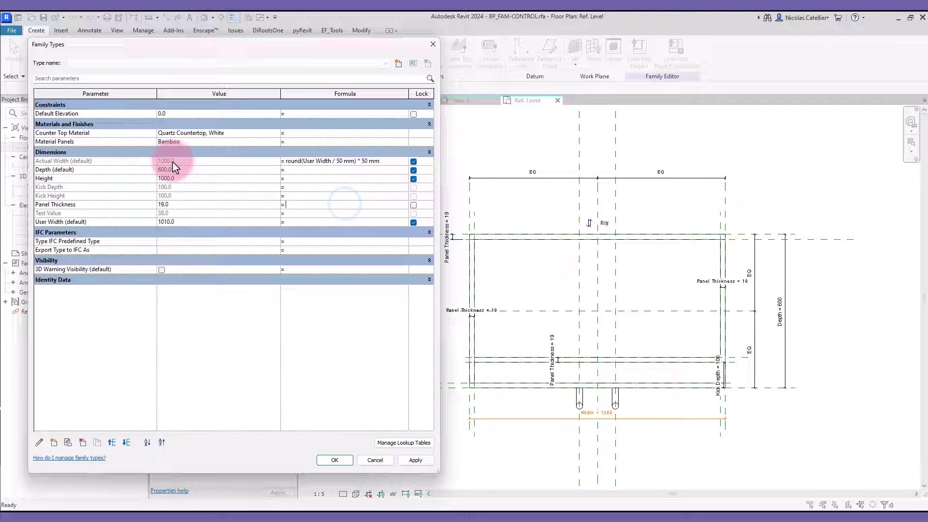
type("40")
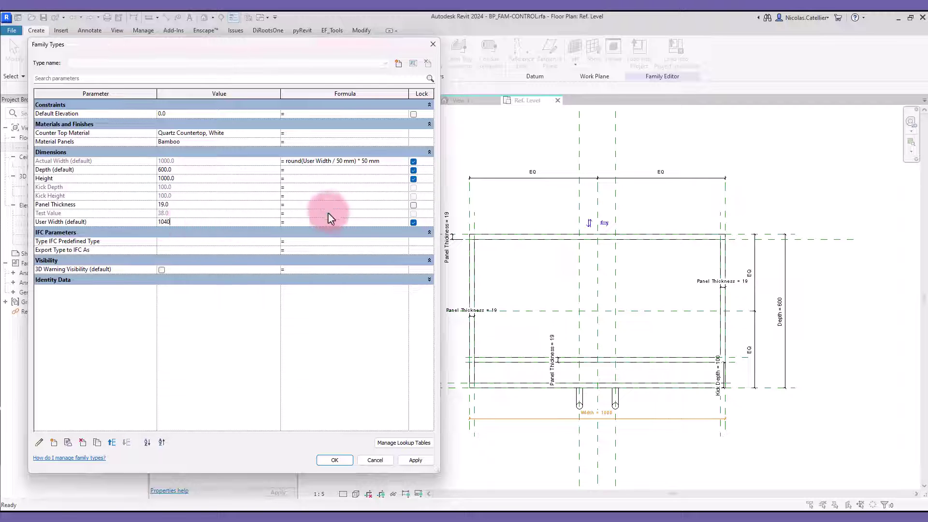
key("Return")
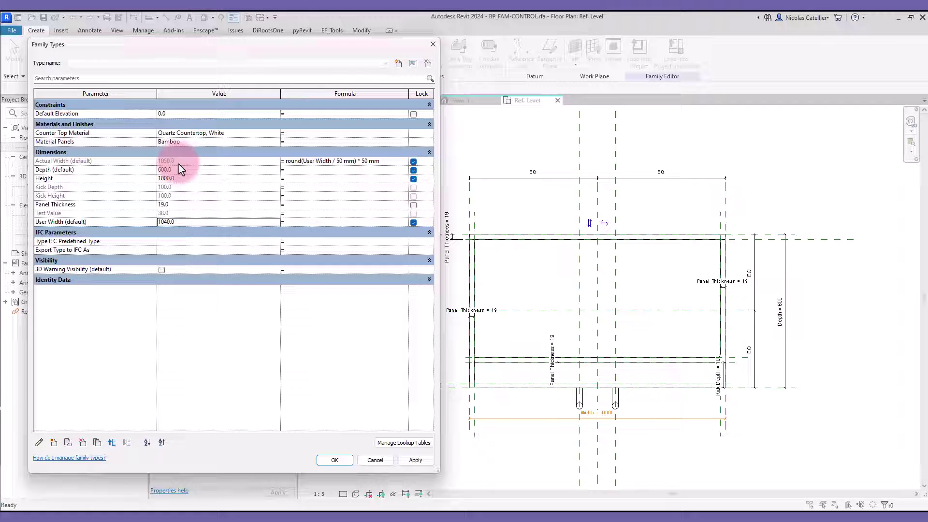
left_click(335, 461)
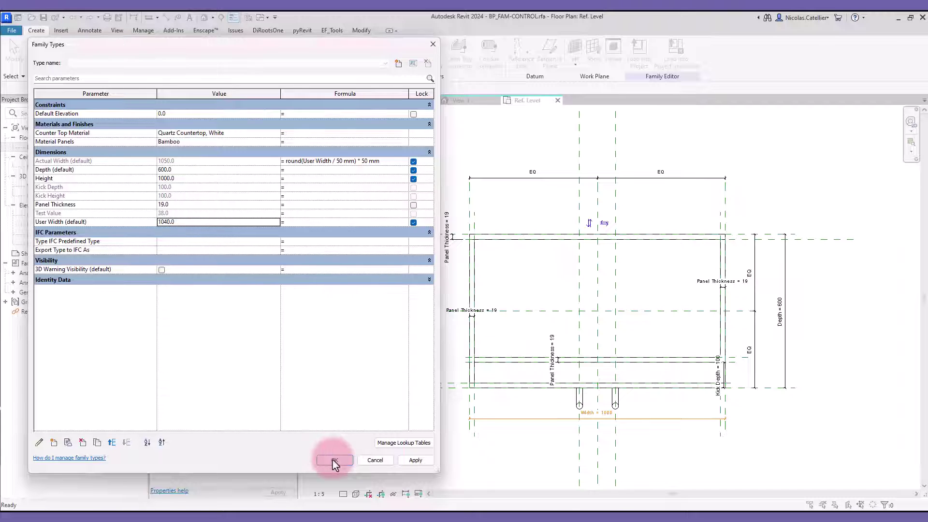
- Label the cabinet's width dimension with the Actual Width parameter
left_click(503, 425)
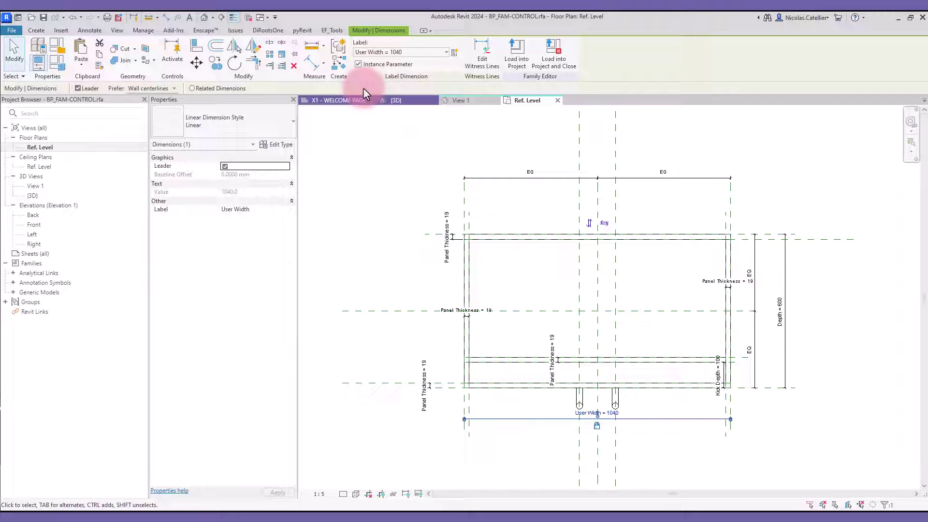
left_click(371, 53)
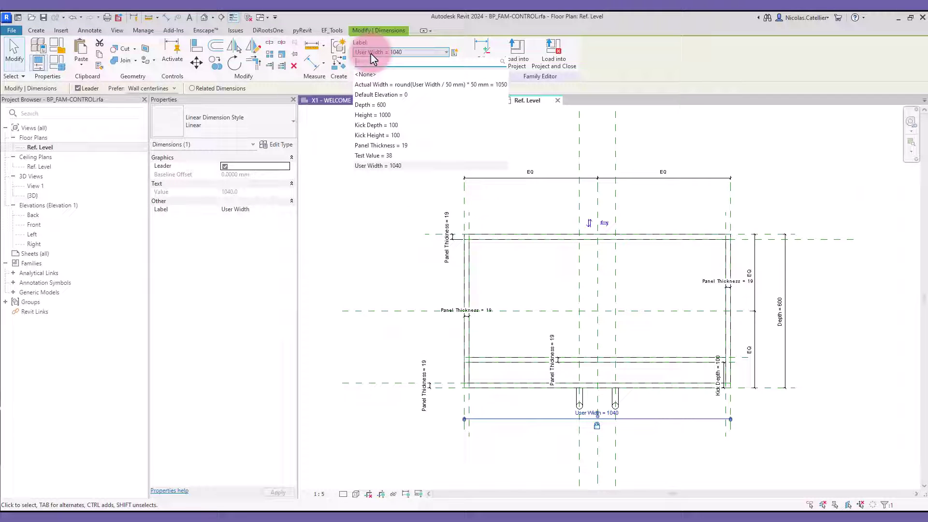
left_click(373, 84)
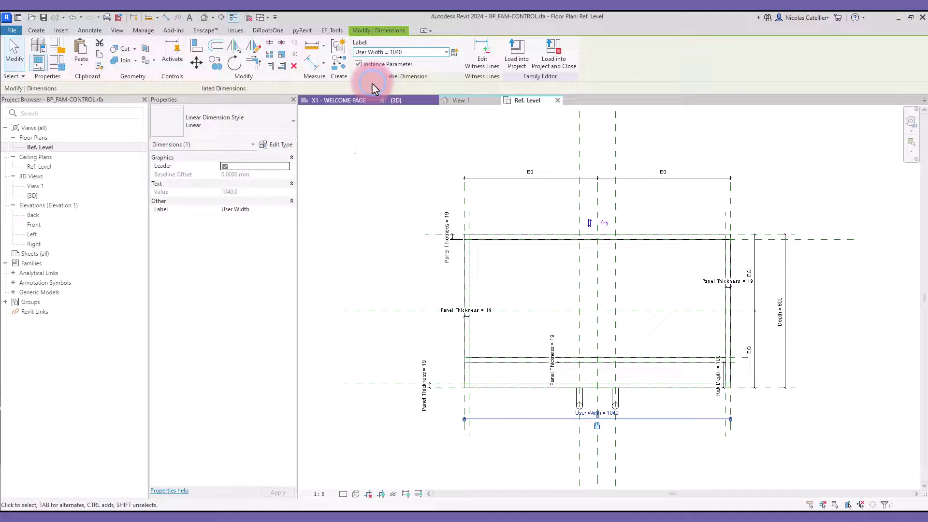
left_click(353, 214)
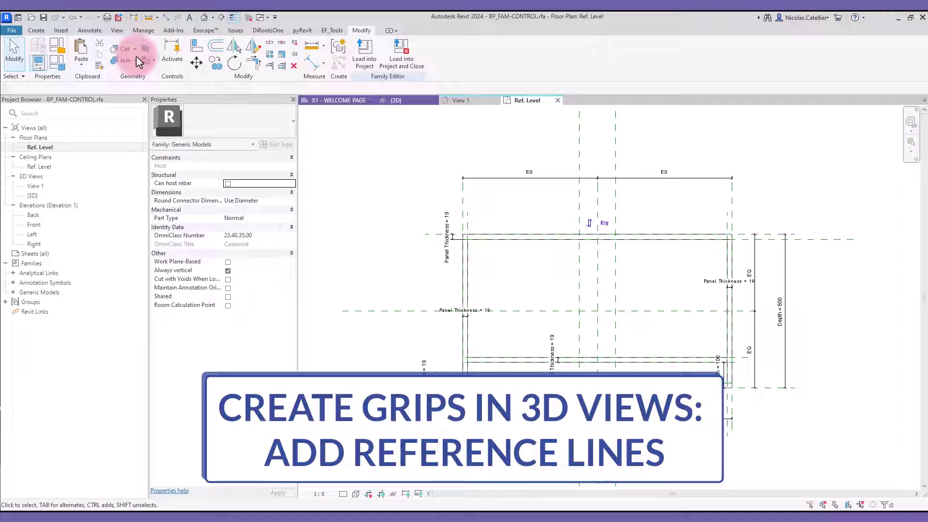
- Draw reference lines just outside the cabinet's left, top, right and bottom edges
left_click(38, 31)
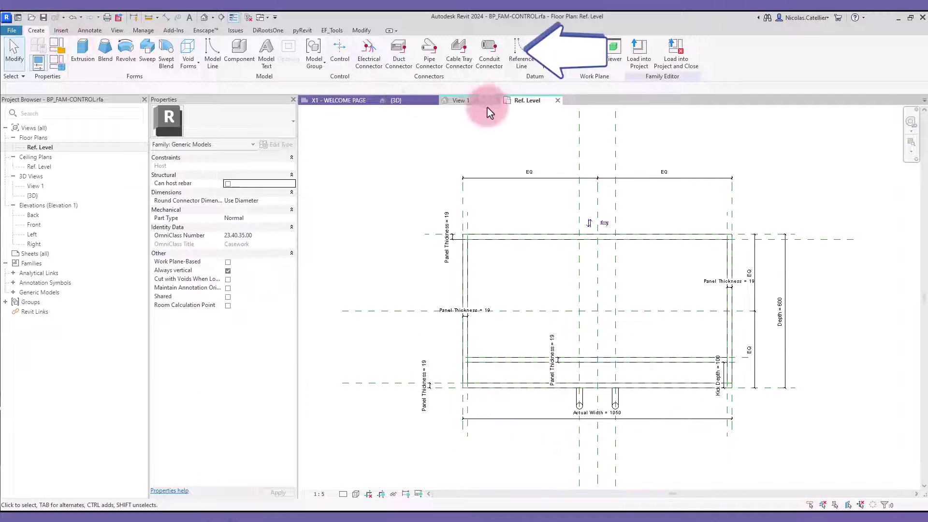
left_click(524, 63)
left_click(432, 235)
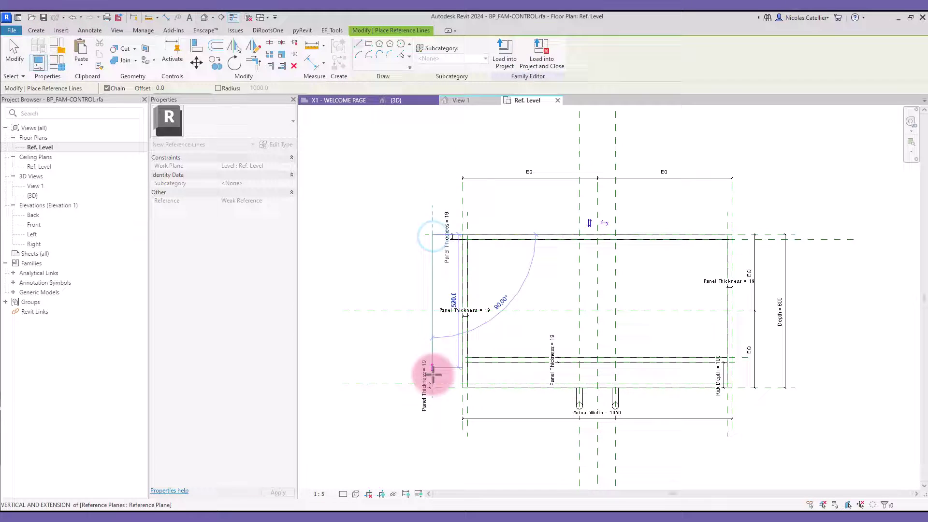
left_click(468, 199)
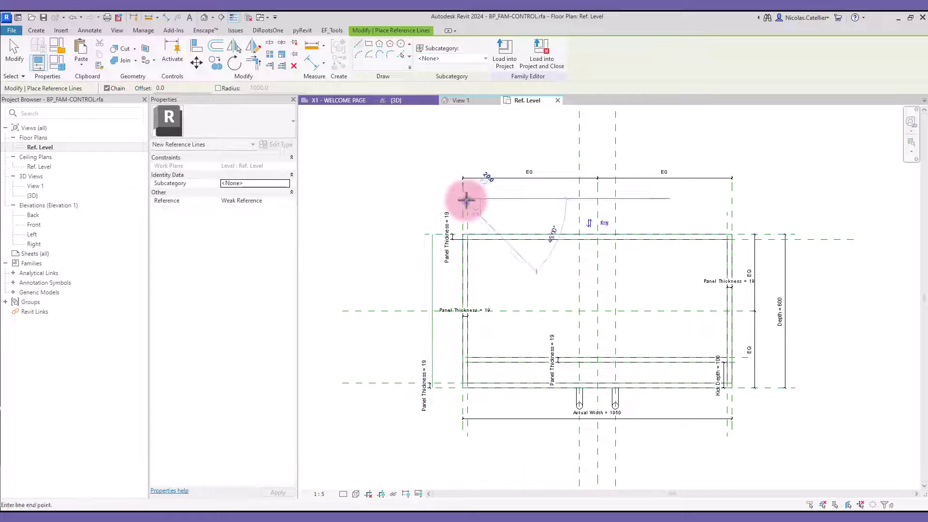
left_click(730, 199)
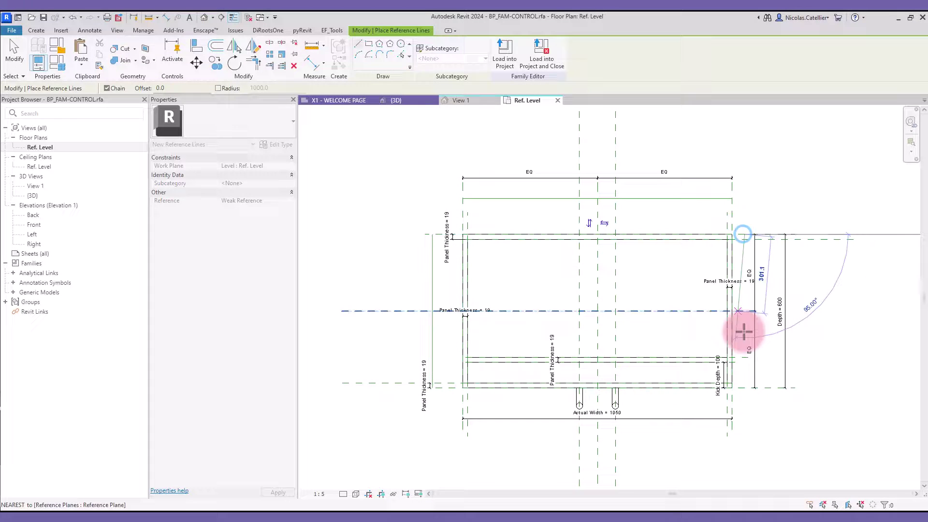
left_click(745, 387)
key("Escape")
left_click(731, 404)
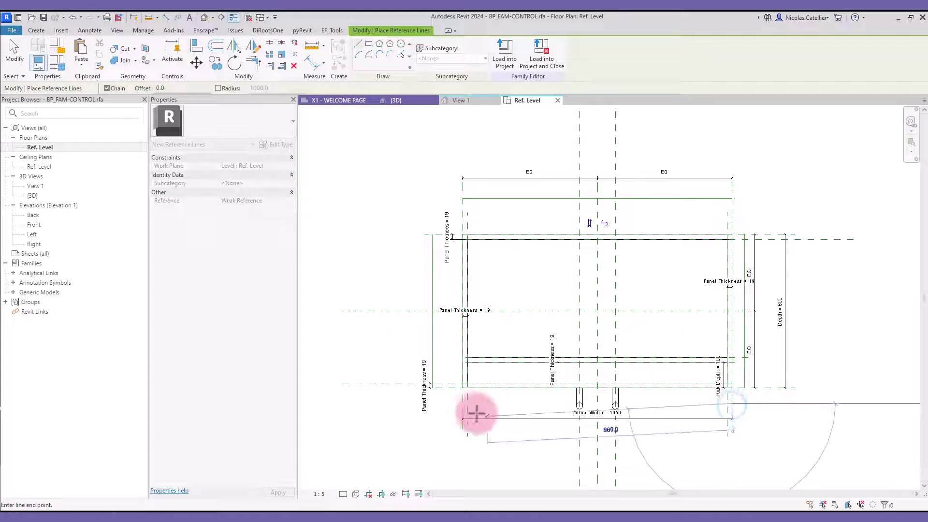
left_click(463, 404)
key("Escape")
key("Escape")
- Select the bottom, top and right outline reference lines together
left_click(478, 405)
left_click(491, 199, "ctrl")
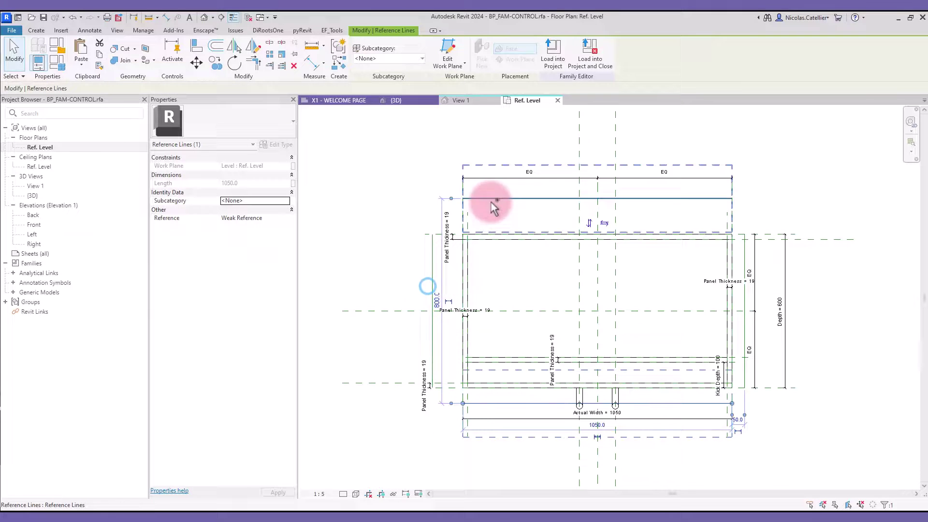
left_click(745, 247, "ctrl")
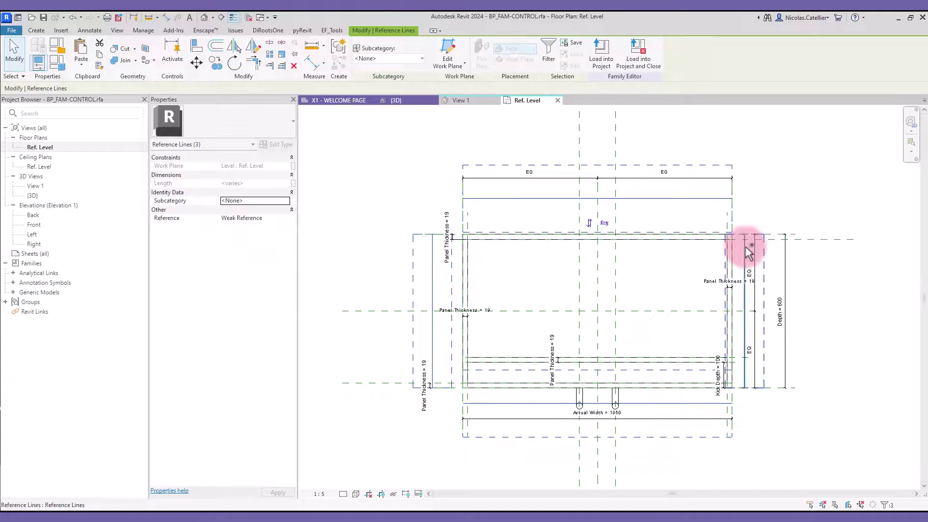
- Assign the selected lines to a new magenta 'Dimensions' subcategory of Reference Lines
left_click(404, 57)
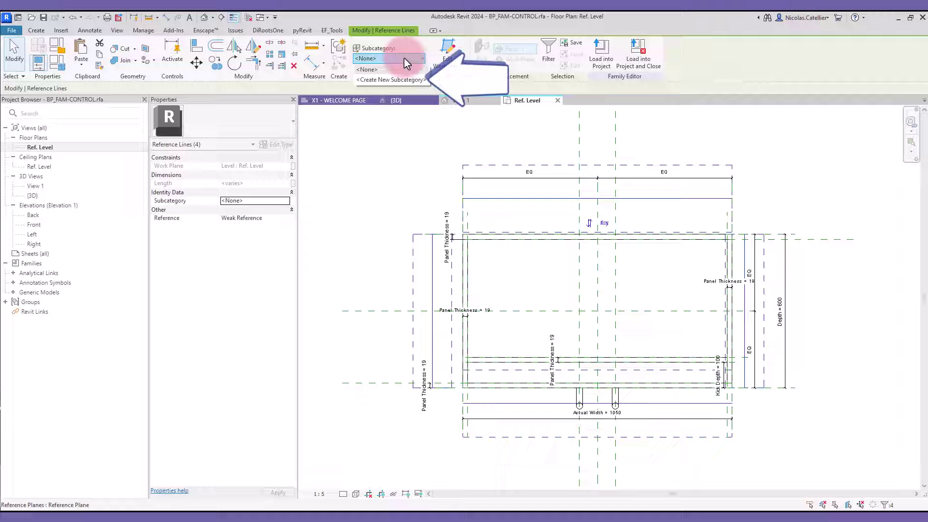
left_click(391, 80)
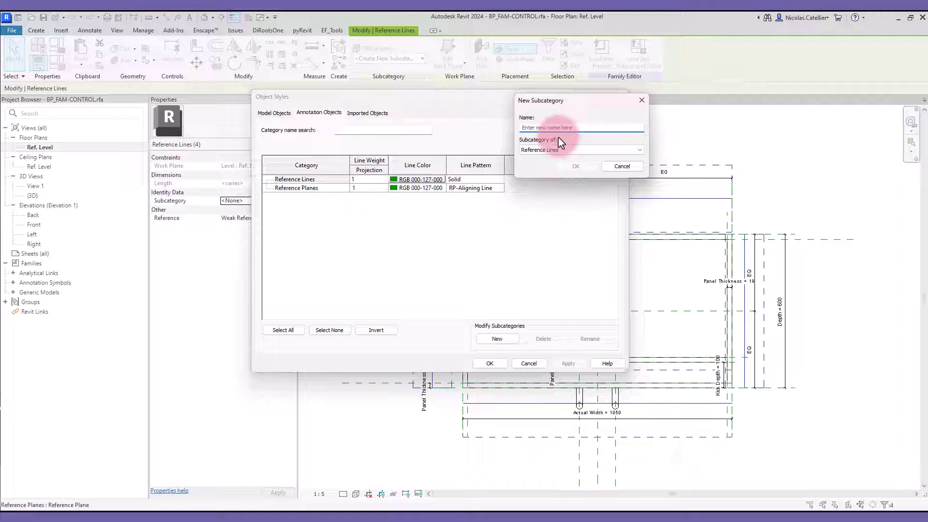
key("Return")
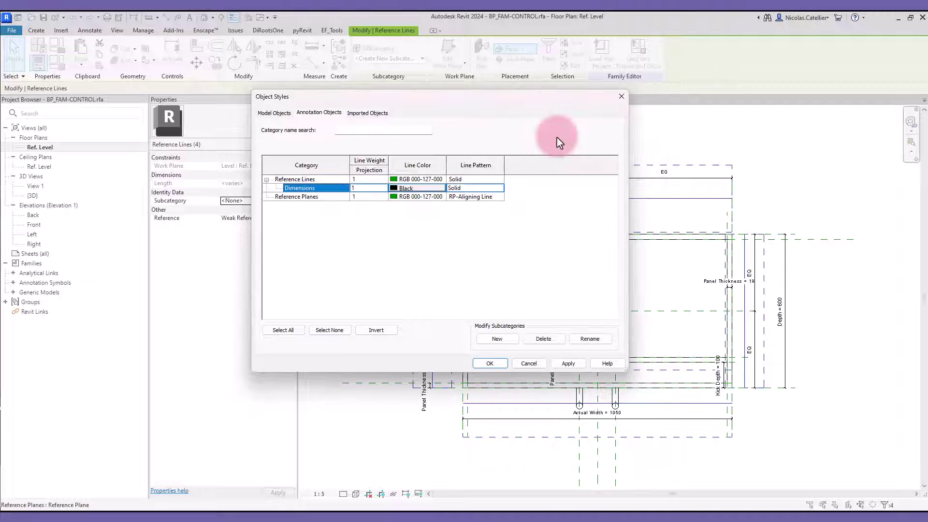
left_click(414, 188)
left_click(428, 175)
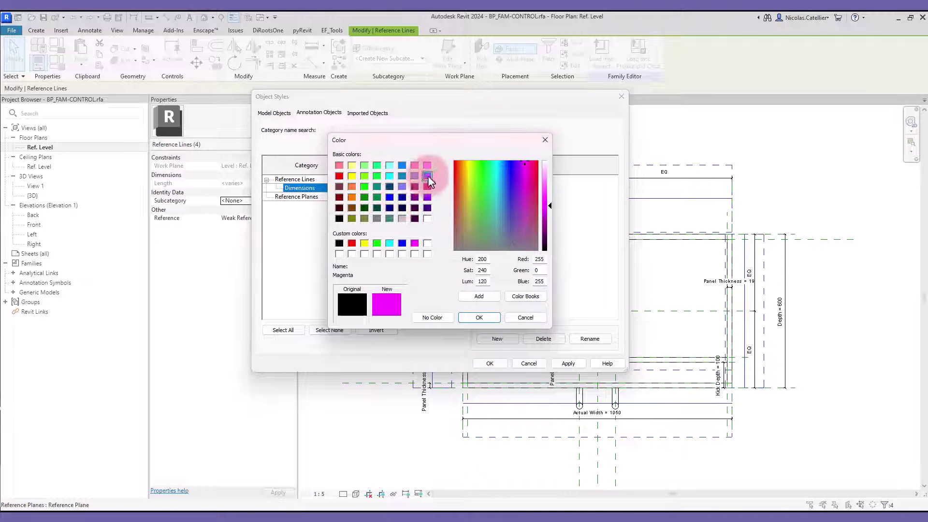
left_click(486, 317)
left_click(490, 363)
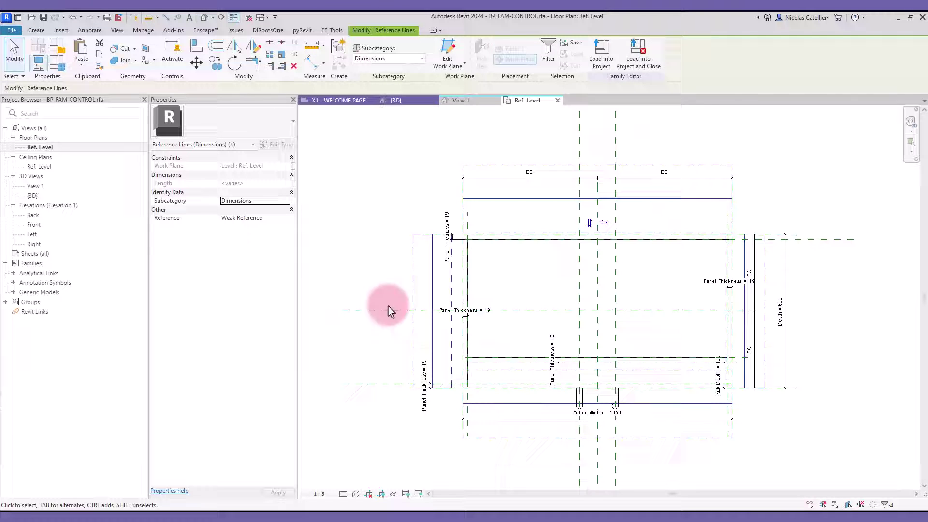
- Add aligned width dimensions of 1170 and 1100 between the magenta lines and cabinet planes
key("d")
key("i")
left_click(733, 220)
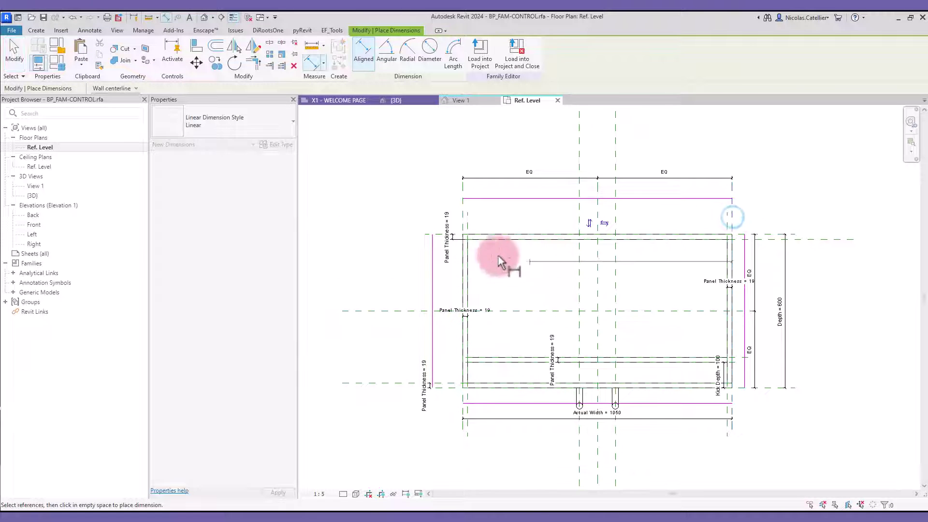
left_click(432, 264)
left_click(493, 278)
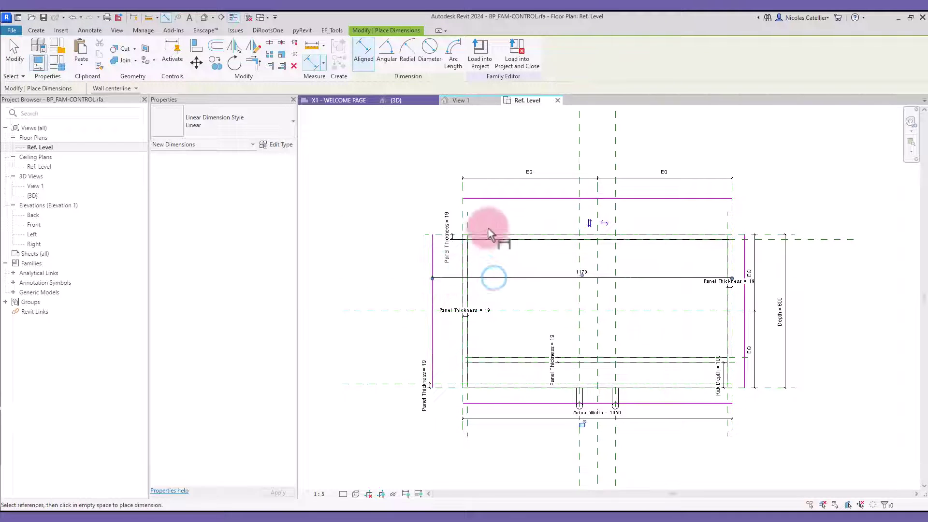
left_click(462, 207)
left_click(744, 248)
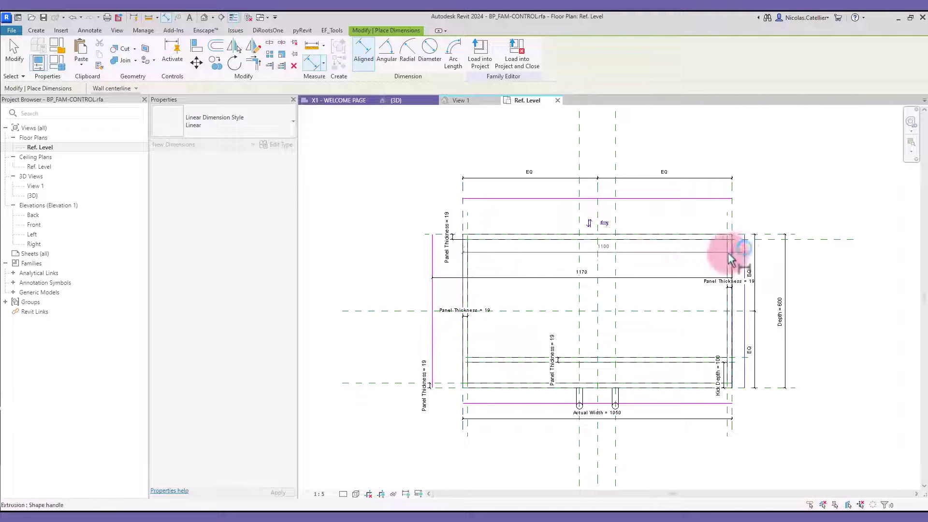
left_click(693, 259)
- Add depth dimensions of 740 and 660 between the magenta lines and cabinet planes
left_click(761, 387)
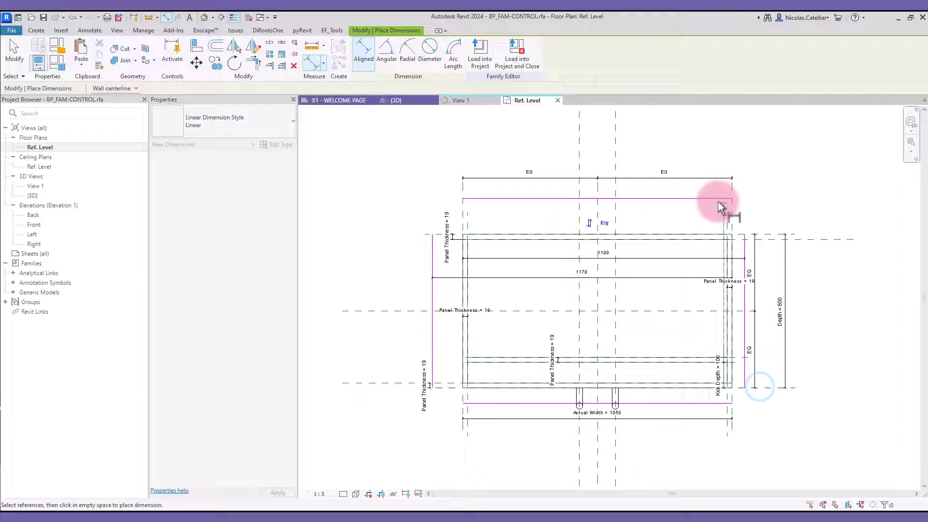
left_click(713, 198)
left_click(804, 268)
left_click(762, 237)
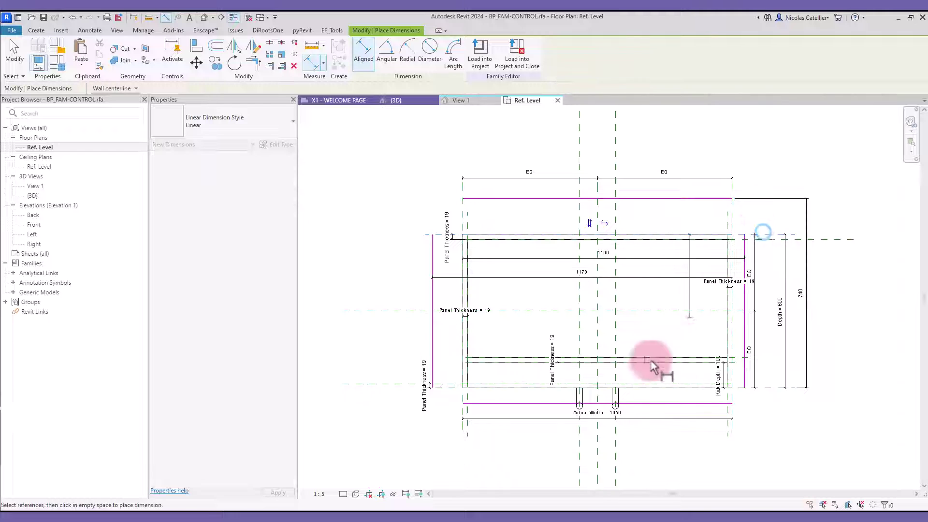
left_click(648, 402)
left_click(524, 334)
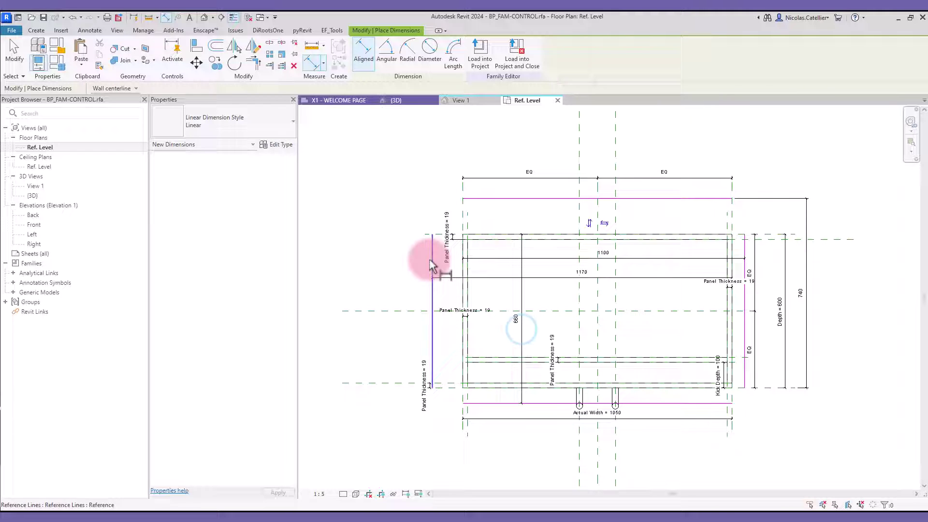
- Label the 1170 and 1100 width dimensions with the User Width parameter
key("Escape")
left_click(432, 263)
left_click(363, 54)
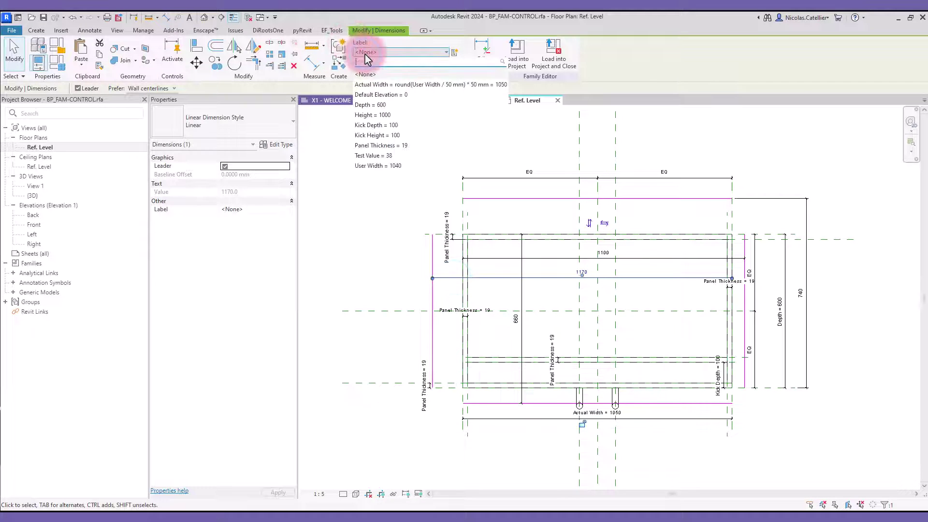
left_click(411, 166)
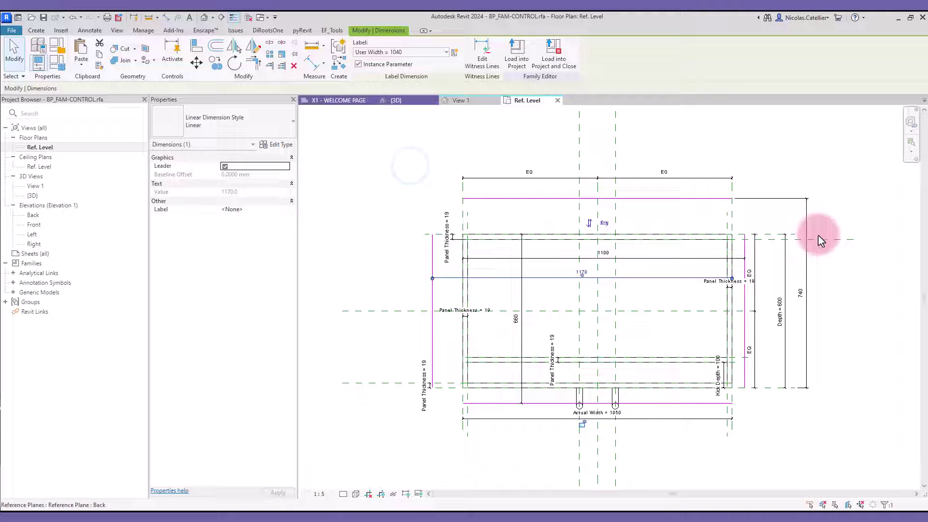
left_click(659, 435)
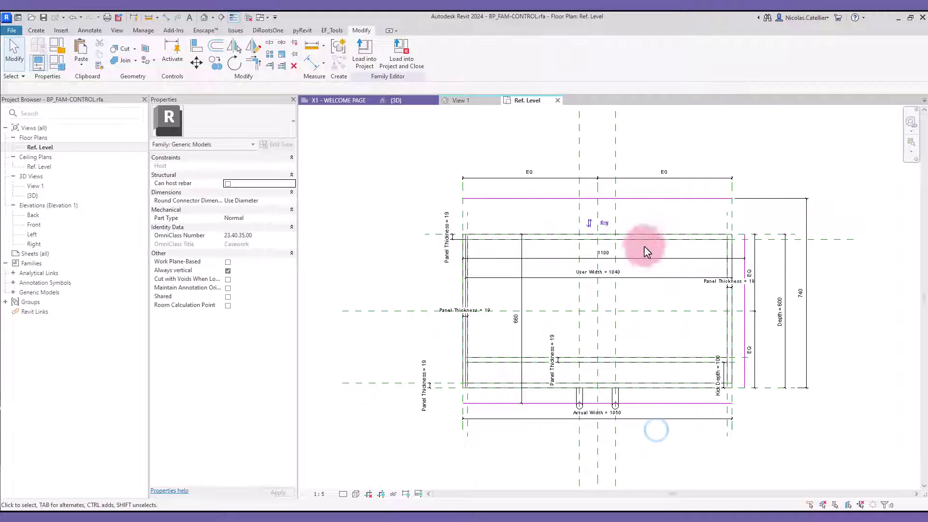
left_click(648, 259)
left_click(386, 54)
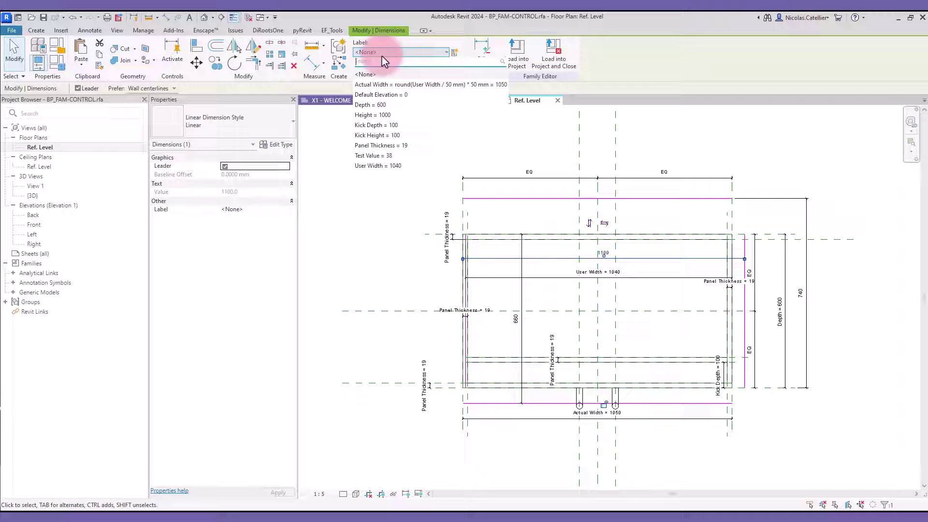
left_click(385, 169)
- Label the 740 and 660 depth dimensions with the Depth parameter
left_click(809, 211)
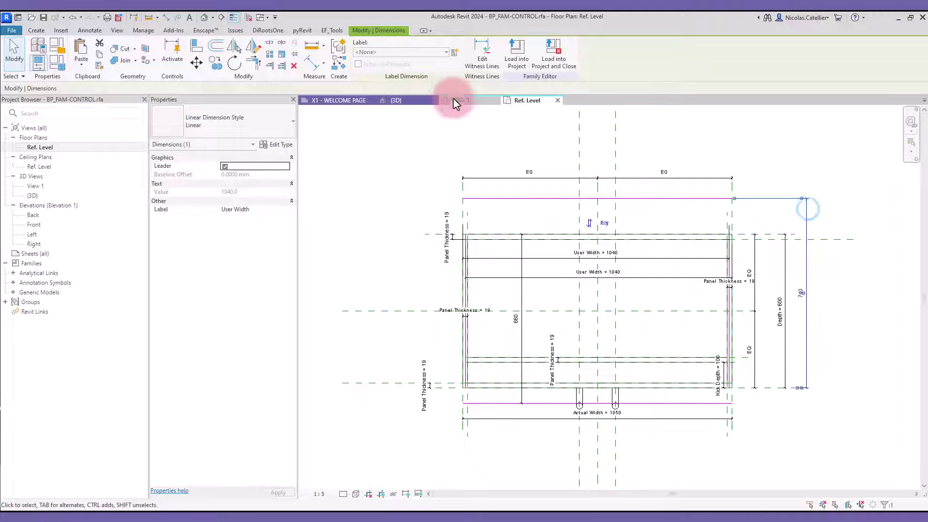
left_click(397, 53)
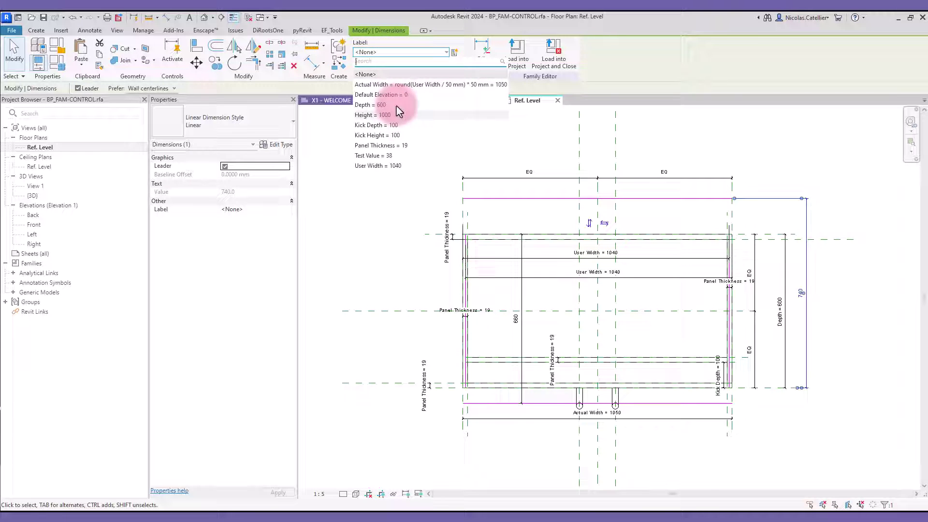
left_click(396, 105)
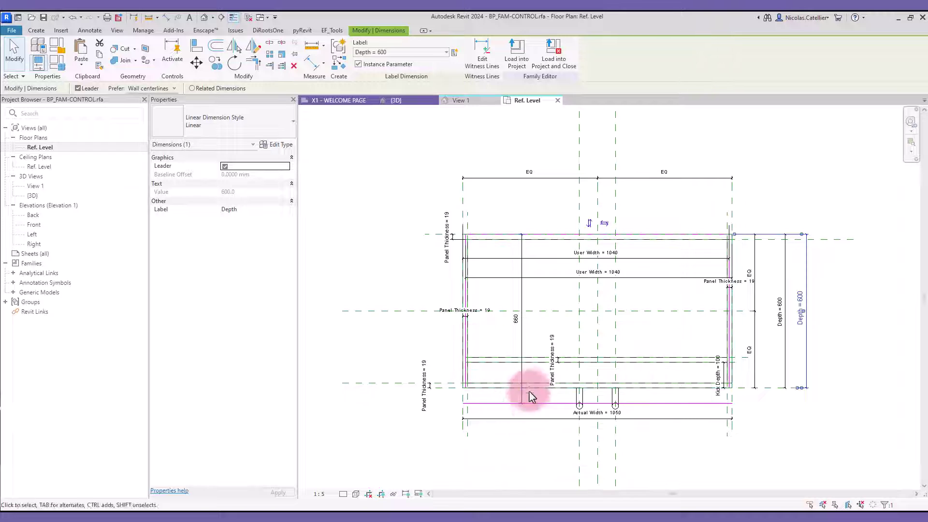
left_click(522, 336)
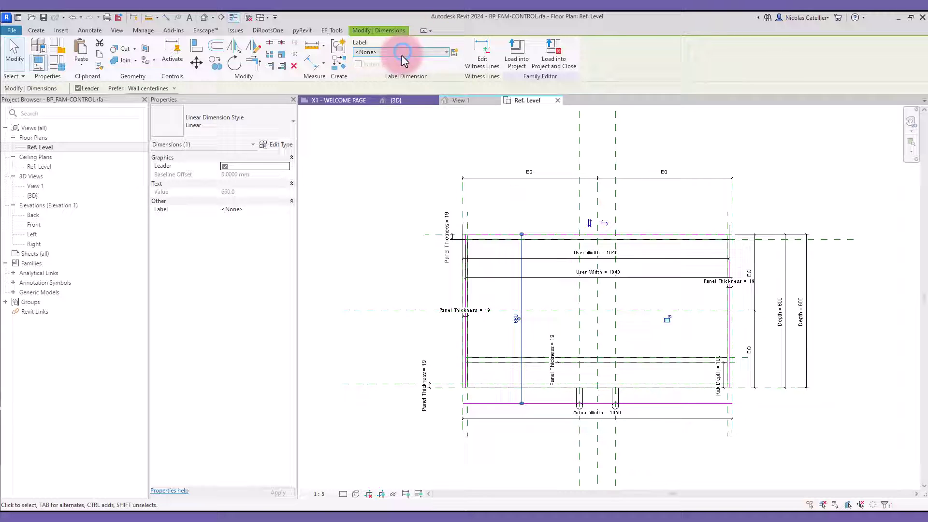
left_click(402, 54)
left_click(382, 105)
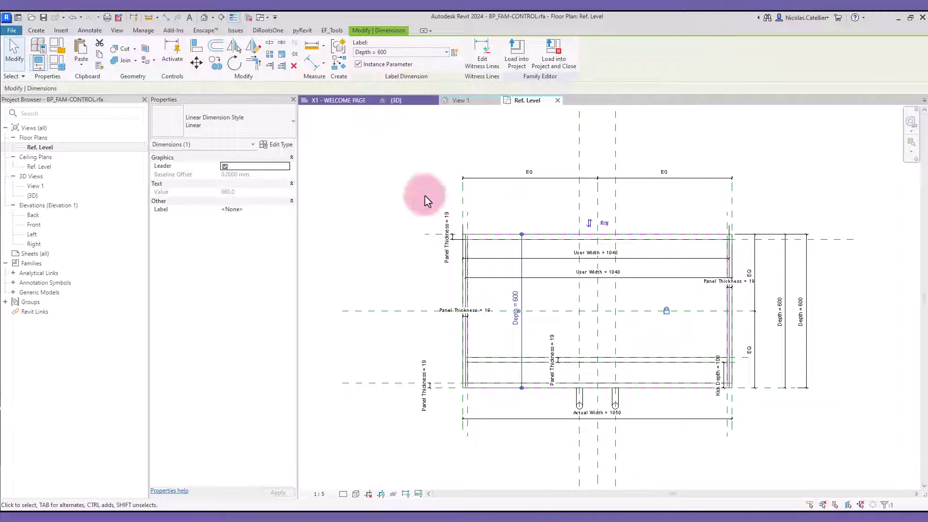
- Drag the cabinet's 3D grips to User Width 1337.2 and Depth 578.1, giving Actual Width 1350
left_click(358, 185)
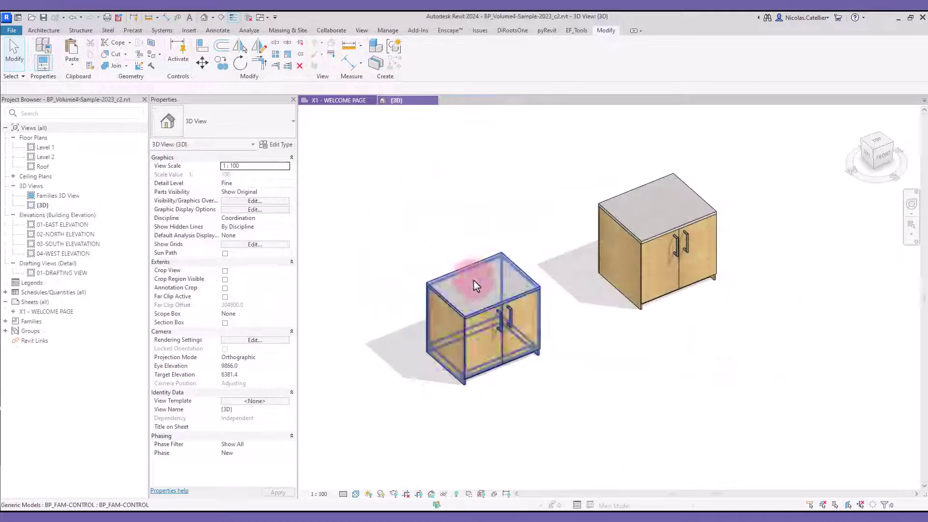
left_click(475, 281)
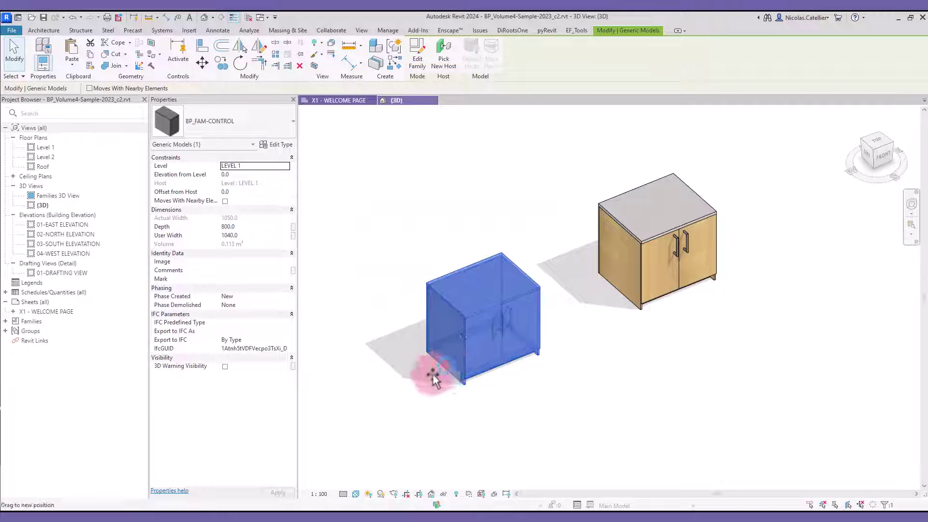
mouse_move(433, 374)
left_mouse_down()
mouse_move(458, 362)
mouse_move(438, 371)
left_mouse_up()
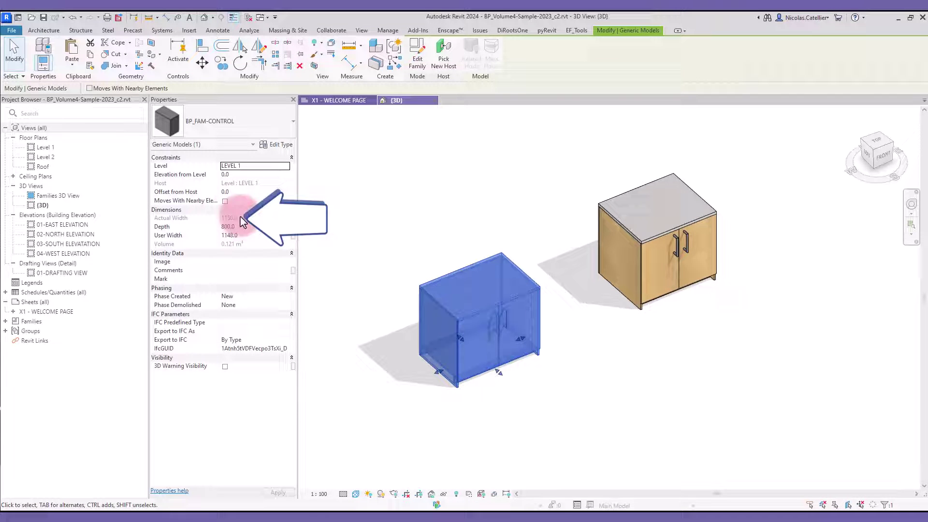
mouse_move(436, 372)
left_mouse_down()
mouse_move(419, 378)
mouse_move(433, 373)
left_mouse_up()
left_click_drag(500, 377, 433, 373)
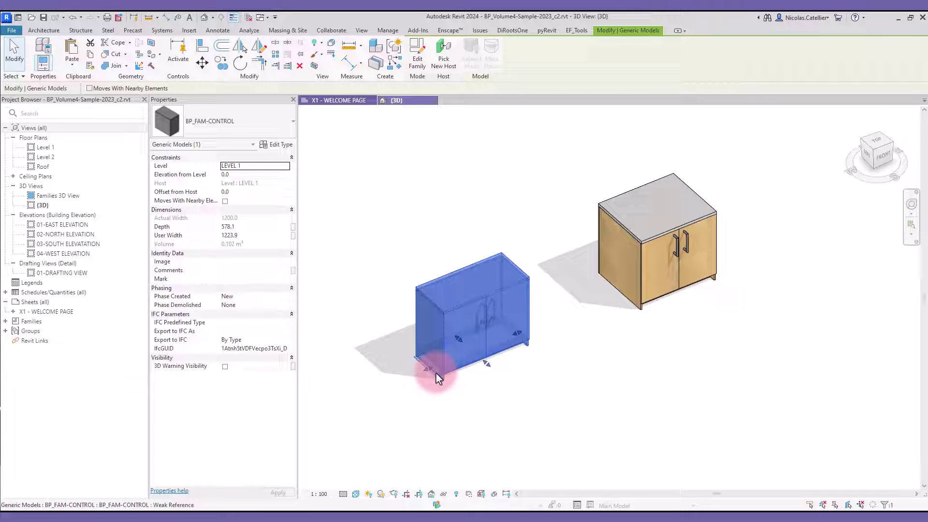
left_click_drag(379, 382, 415, 365)
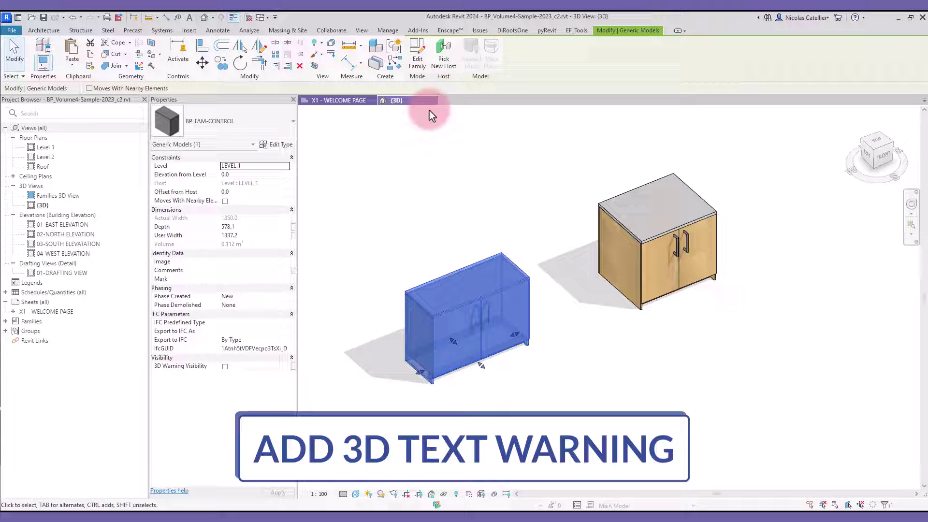
- In the family, place 'TOO BIG!!' model text below the cabinet
left_click(419, 63)
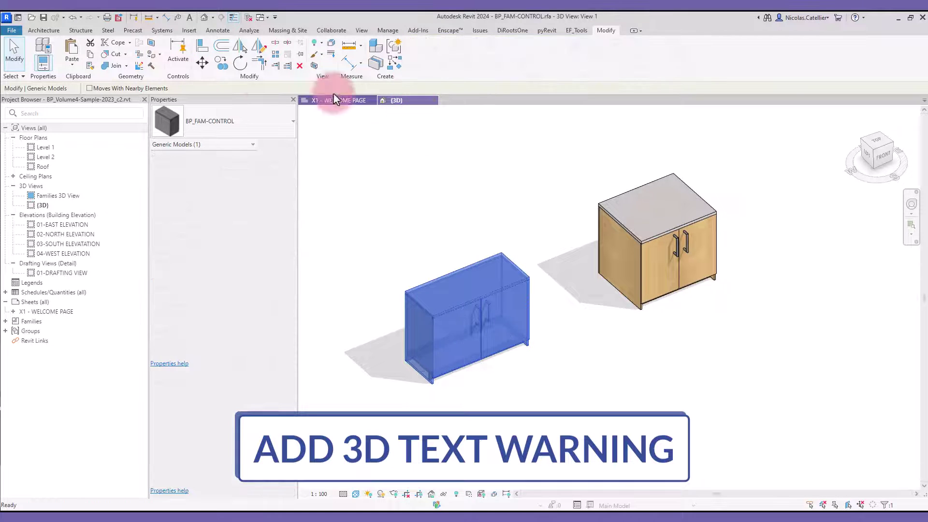
left_click(266, 51)
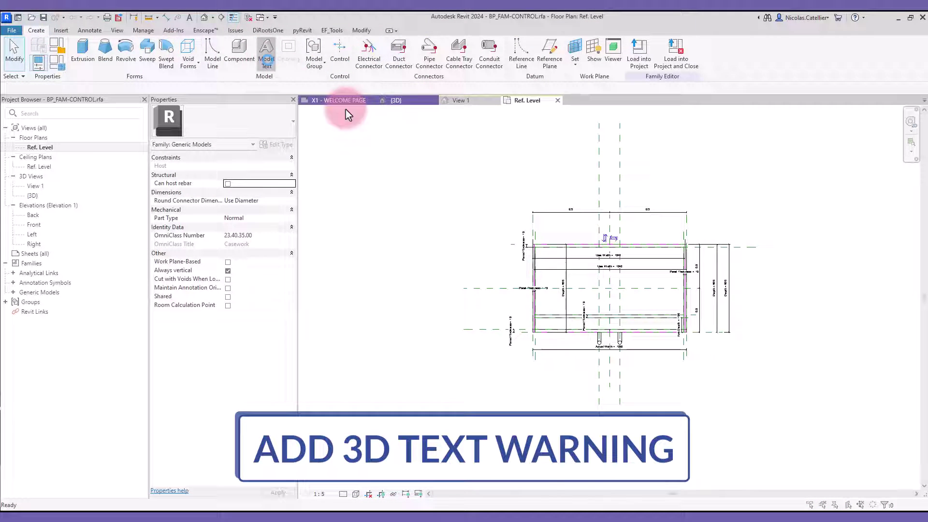
type("TO")
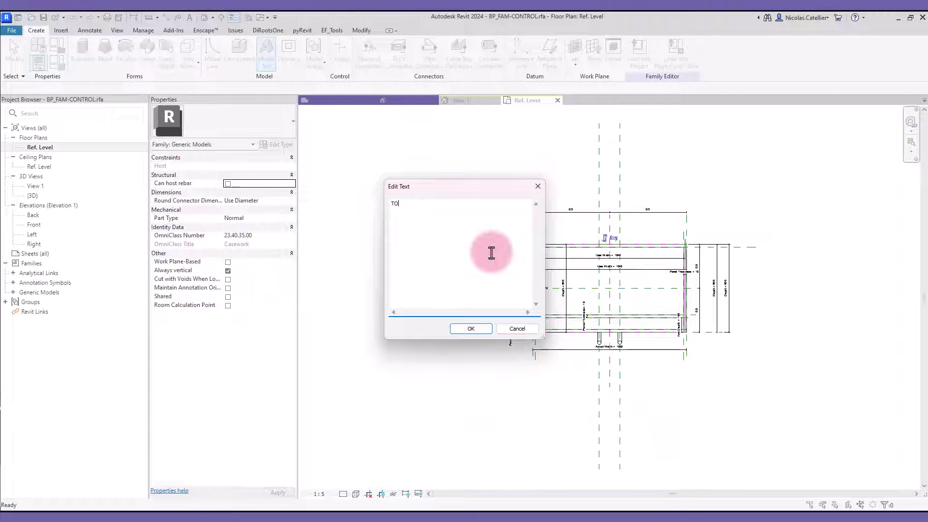
type("O BIG!!")
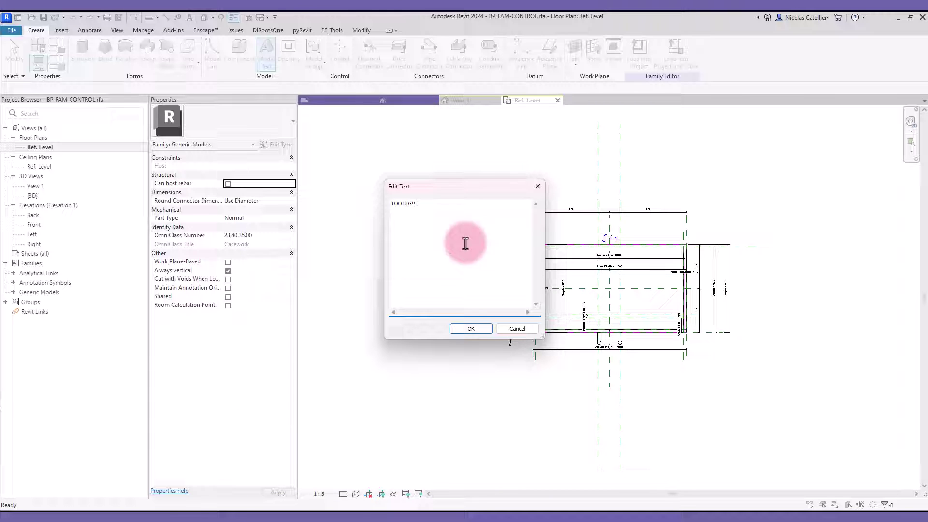
left_click(470, 329)
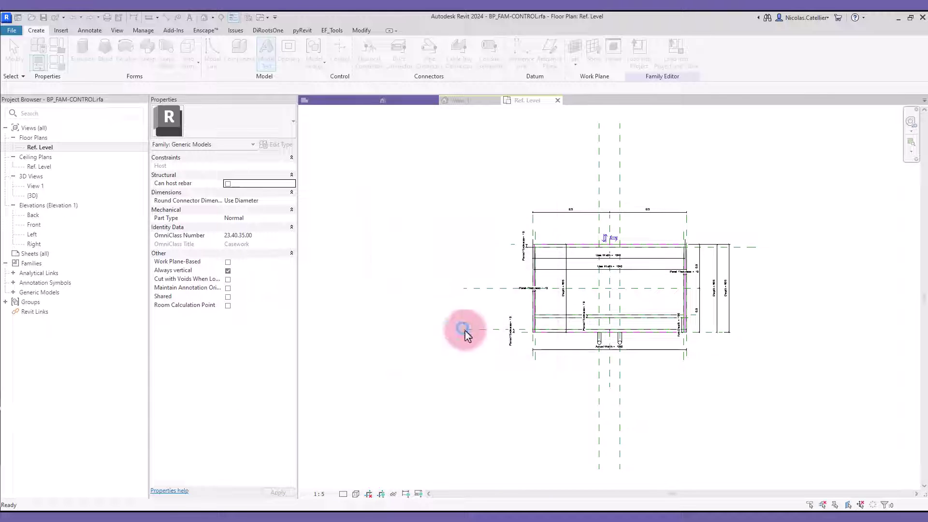
left_click(529, 372)
- Add an aligned dimension of about 128 from the cabinet edge to the text
scroll(566, 350, "up", 2)
scroll(566, 351, "up", 1)
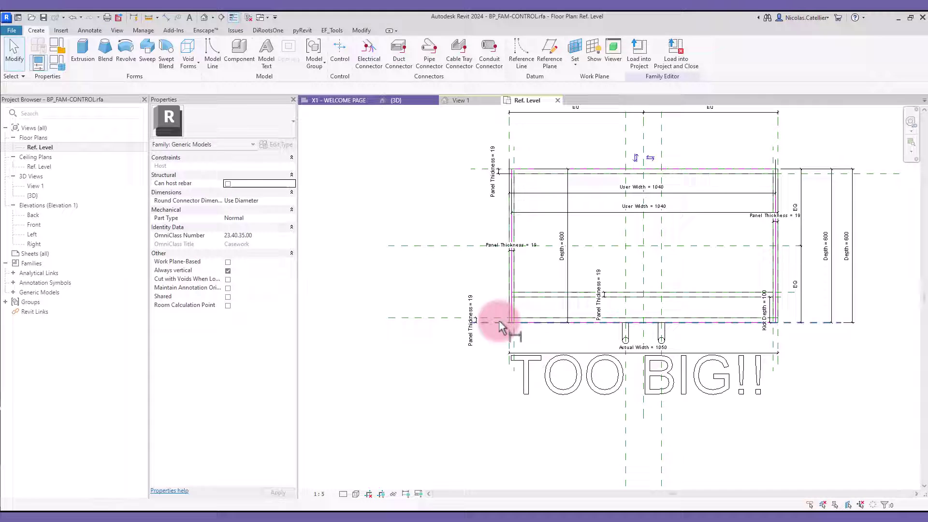
key("d")
key("i")
left_click(541, 358)
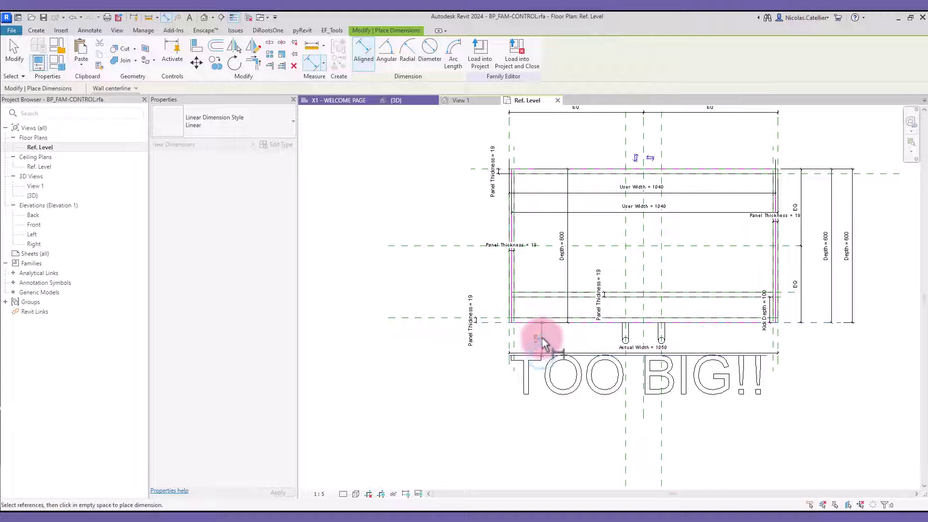
left_click(543, 338)
key("Escape")
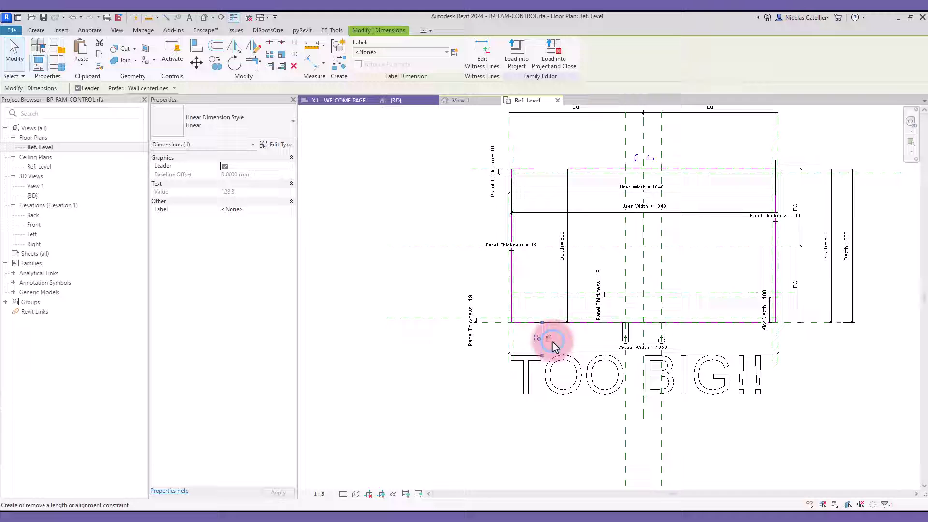
- Lock the text's offset dimension and associate the 'TOO BIG!!' text's Visible property with a parameter
left_click(550, 339)
left_click(570, 370)
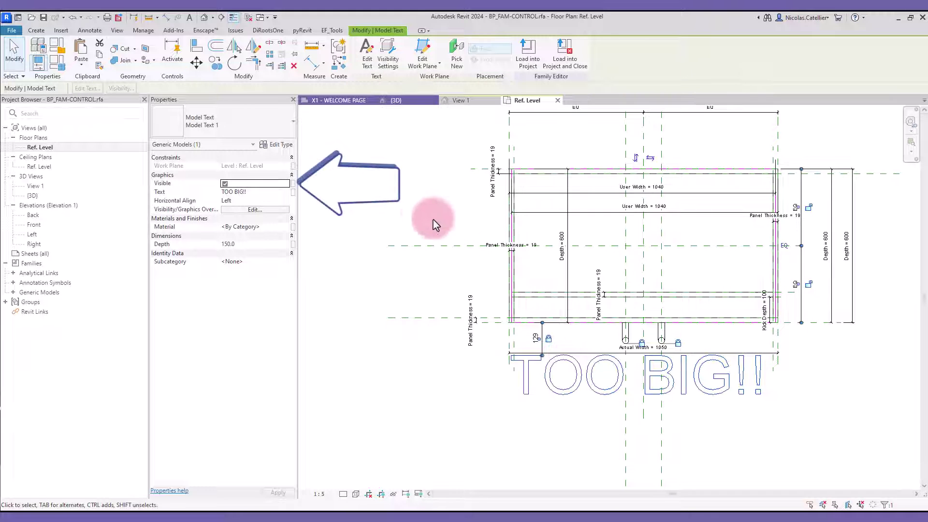
left_click(293, 184)
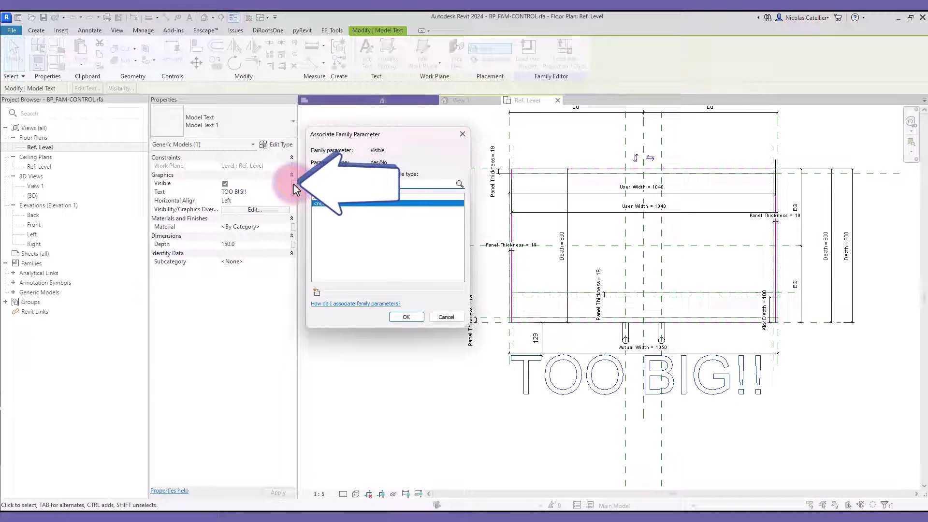
- Create a new instance parameter WARNING grouped under Visibility and link it to the text
left_click(316, 294)
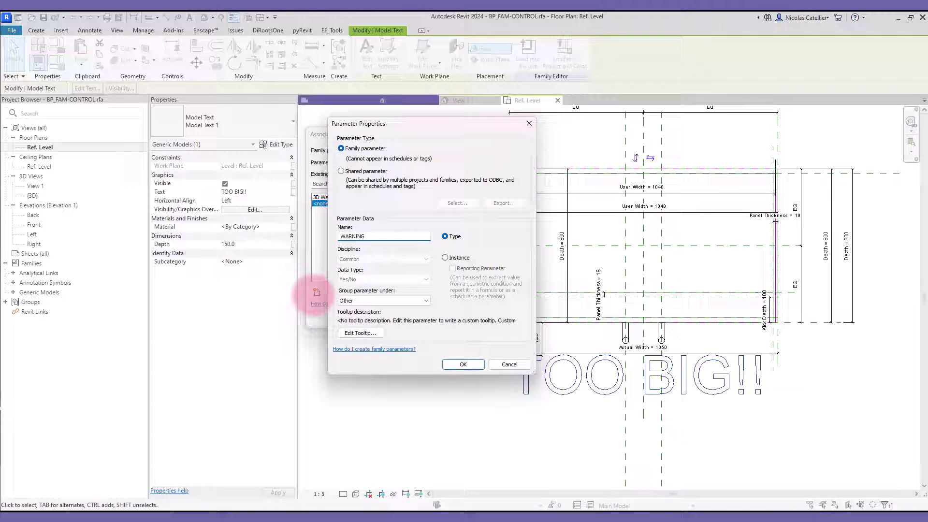
type("WARNING")
left_click(451, 260)
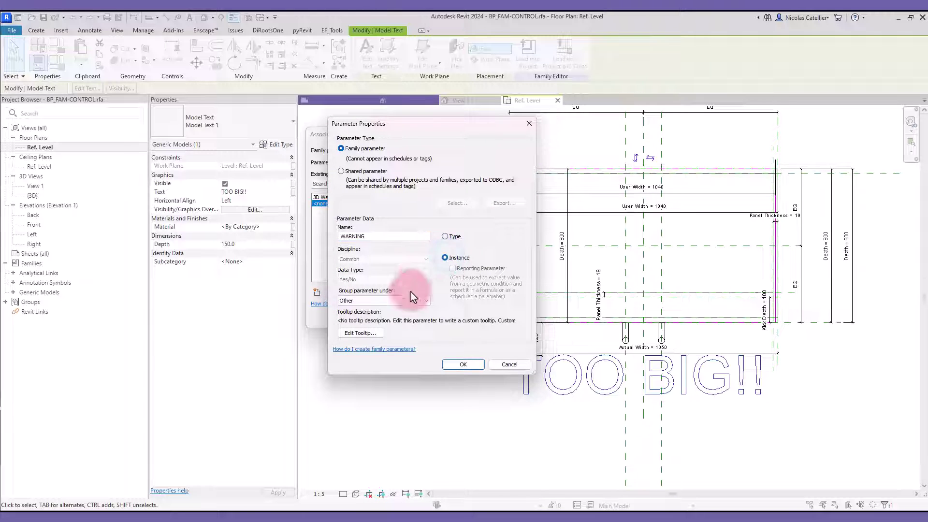
left_click(411, 300)
left_click(368, 495)
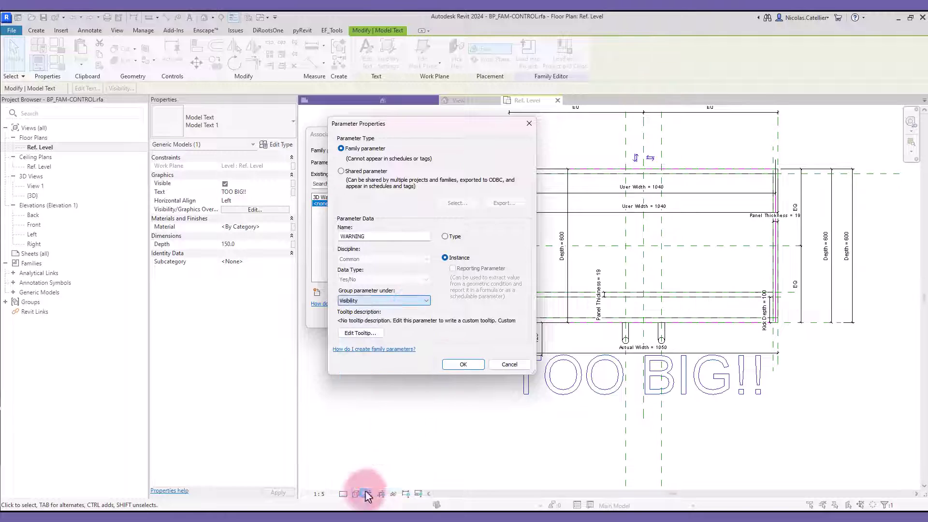
left_click(455, 361)
left_click(409, 317)
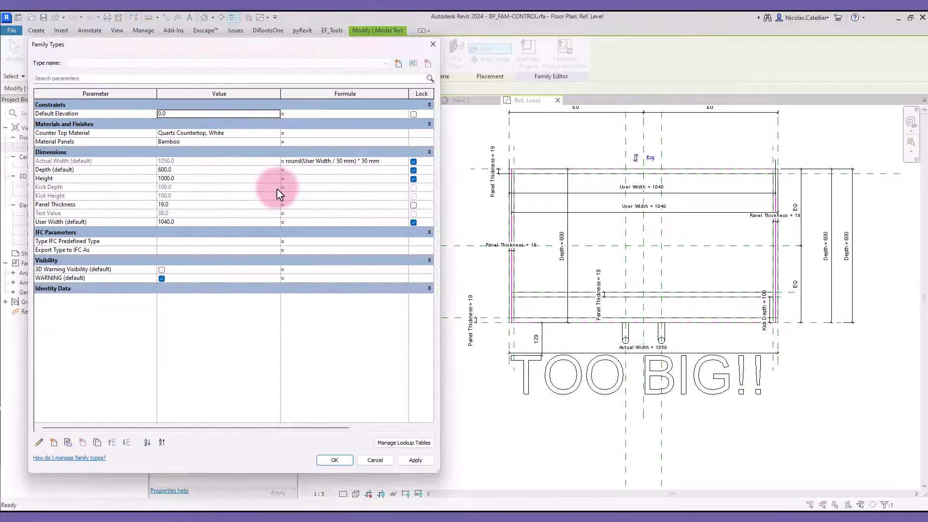
- Give WARNING the formula = Actual Width > 1200 mm and close Family Types
left_click(307, 277)
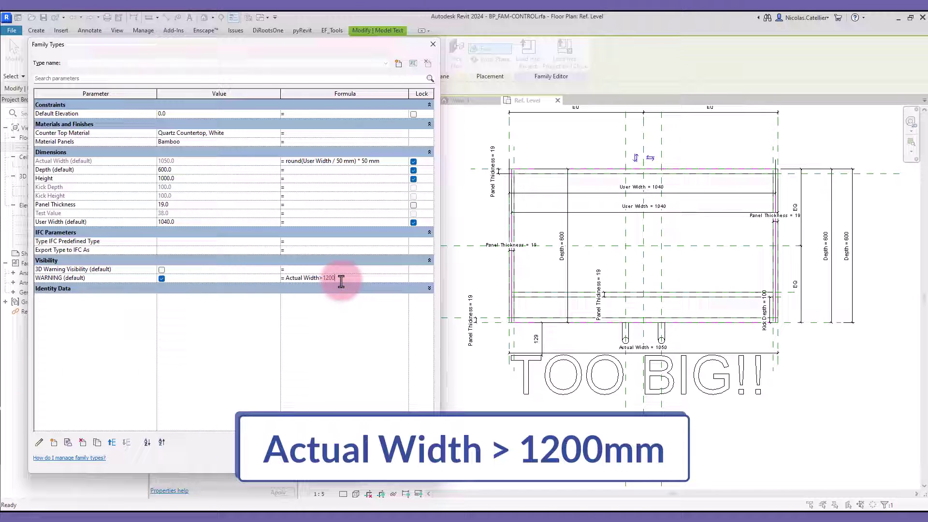
left_click(343, 458)
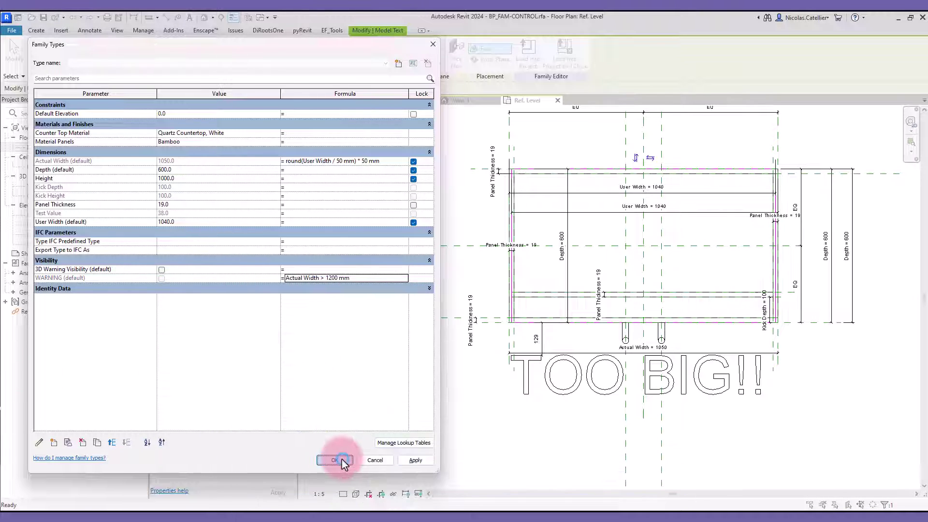
- Load the family into the project and drag the cabinet narrower to a User Width of 997.8
left_click(401, 55)
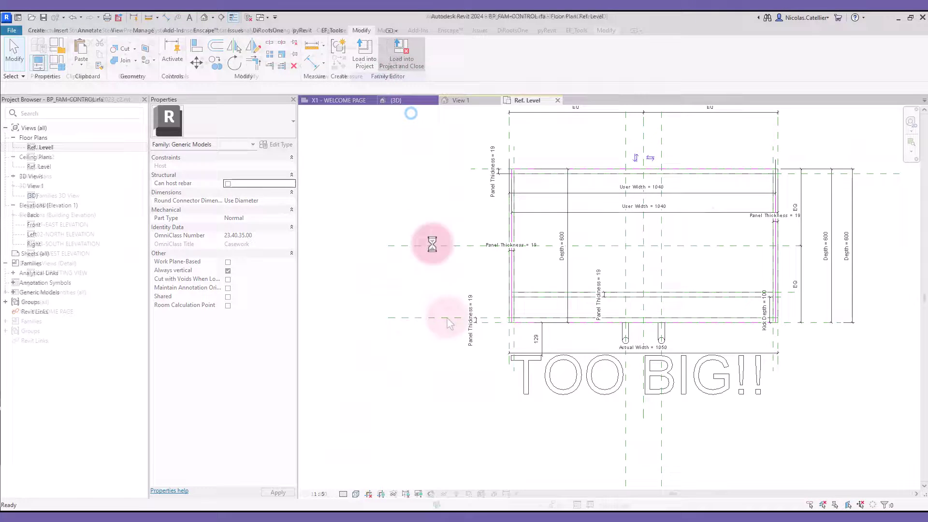
left_click(446, 318)
left_click_drag(417, 372, 468, 336)
left_click(545, 418)
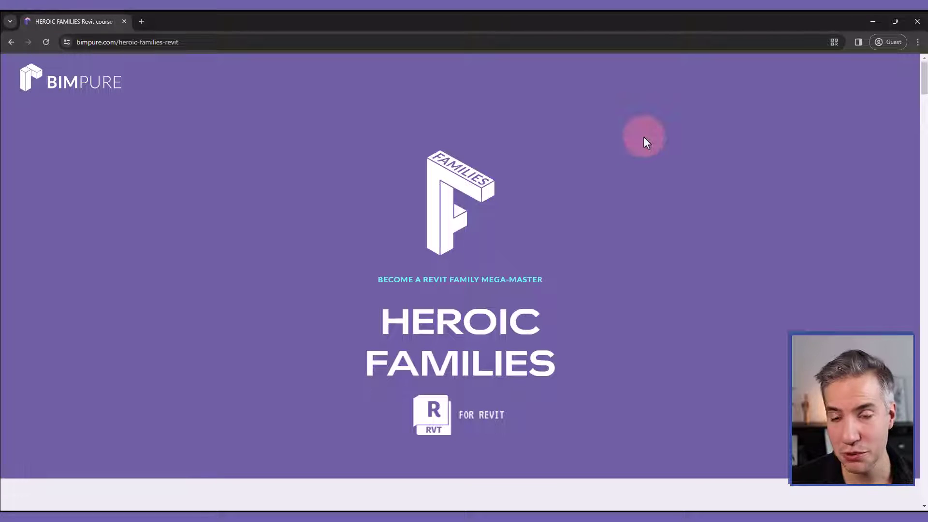
- Scroll the Heroic Families page down to the example cards: Giant Wood Pegboard, Doors Collection, Engineered Floor System
scroll(644, 141, "down", 10)
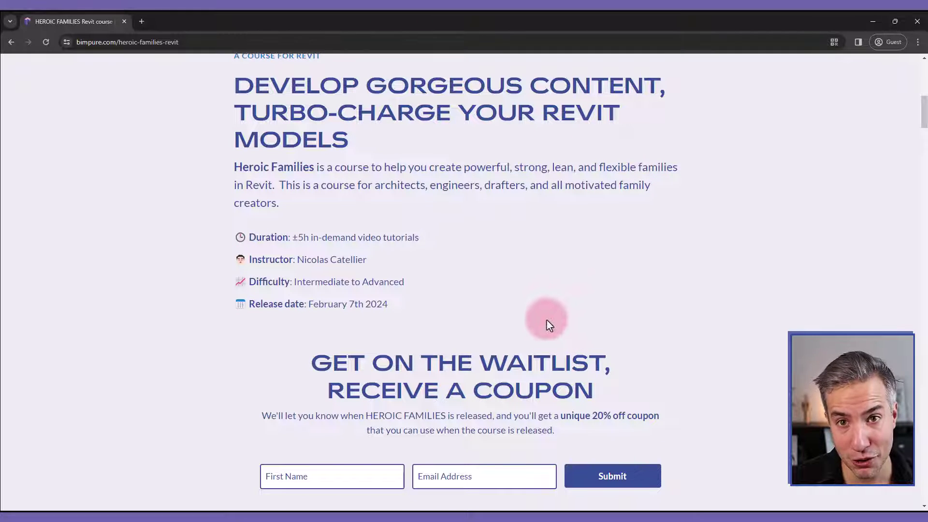
scroll(546, 320, "down", 10)
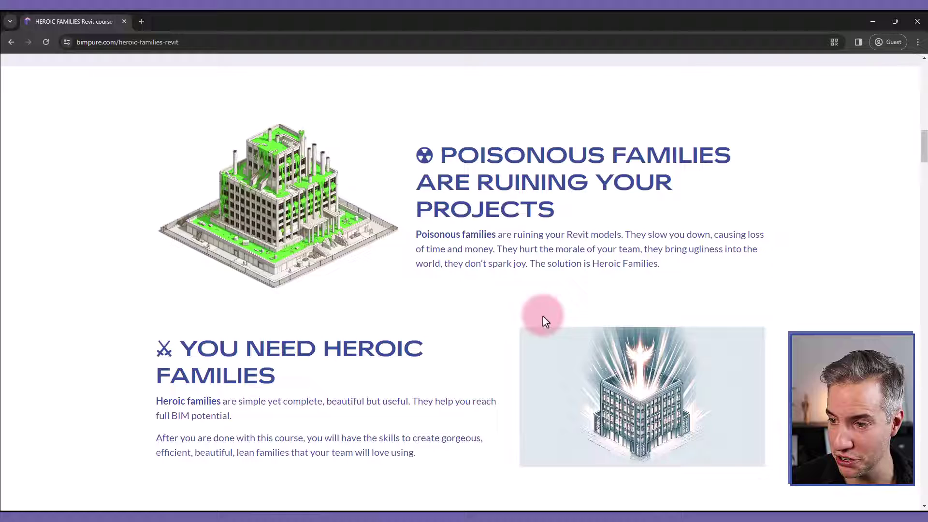
scroll(545, 322, "down", 10)
scroll(529, 315, "down", 5)
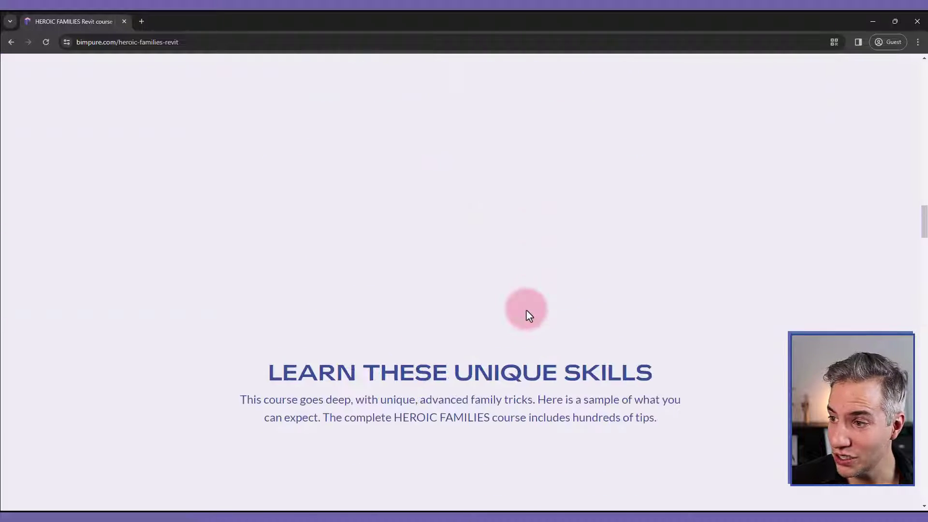
scroll(529, 315, "up", 4)
scroll(526, 325, "down", 1)
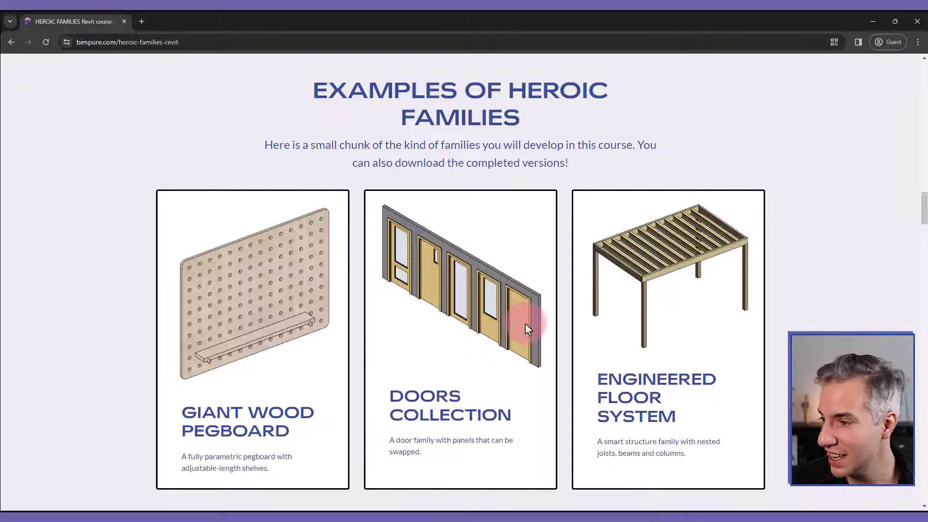
- Scroll through the course sections, settling on 'Who is this course for?' above the waitlist form
scroll(541, 321, "down", 10)
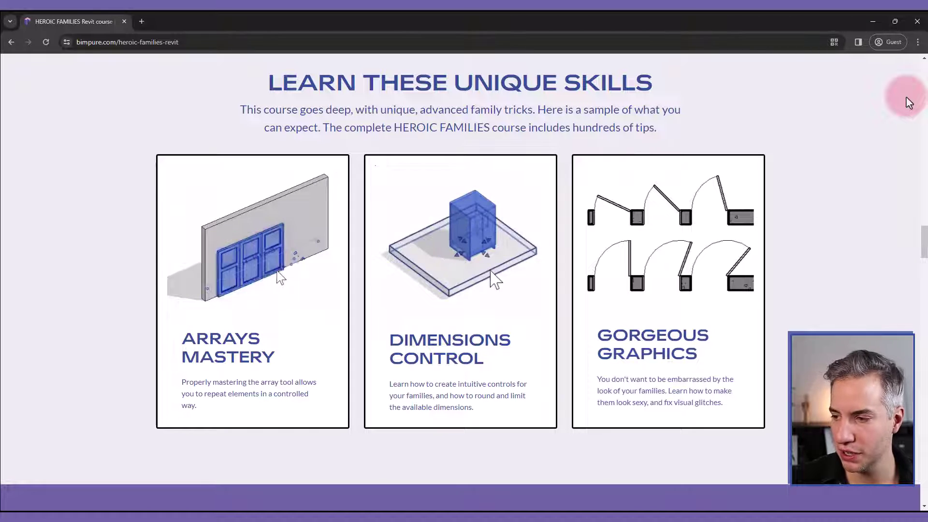
scroll(694, 188, "down", 10)
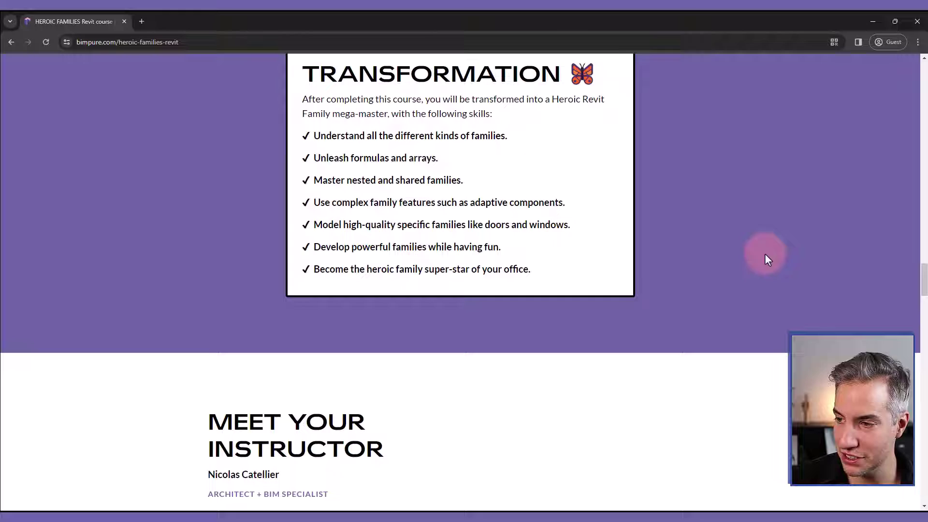
scroll(493, 317, "down", 20)
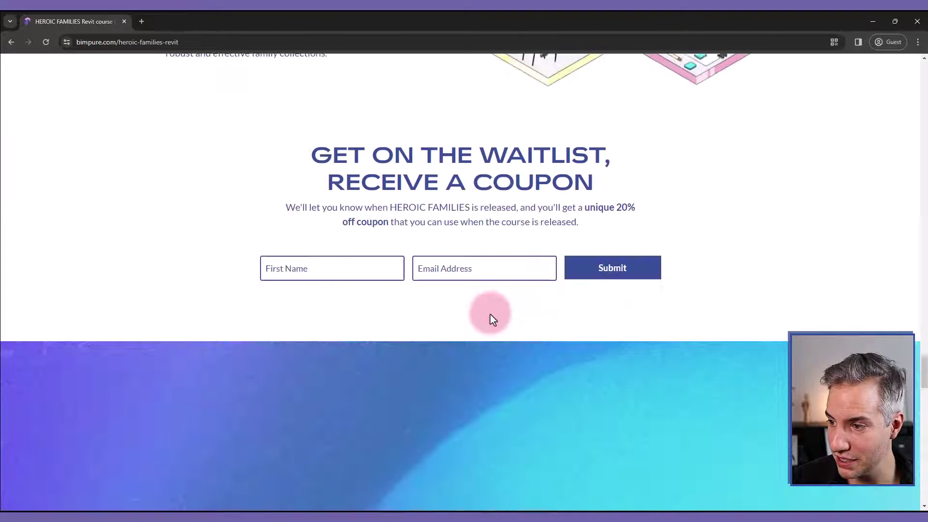
scroll(492, 317, "up", 10)
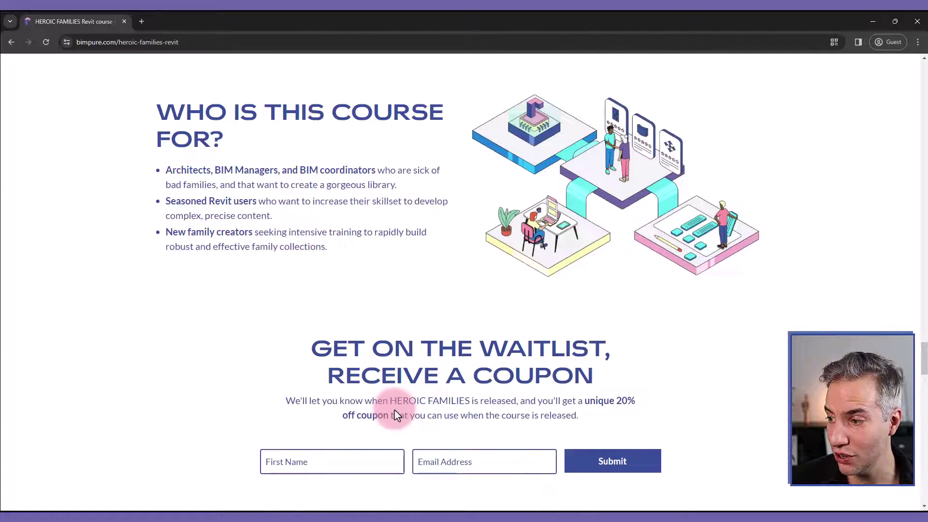